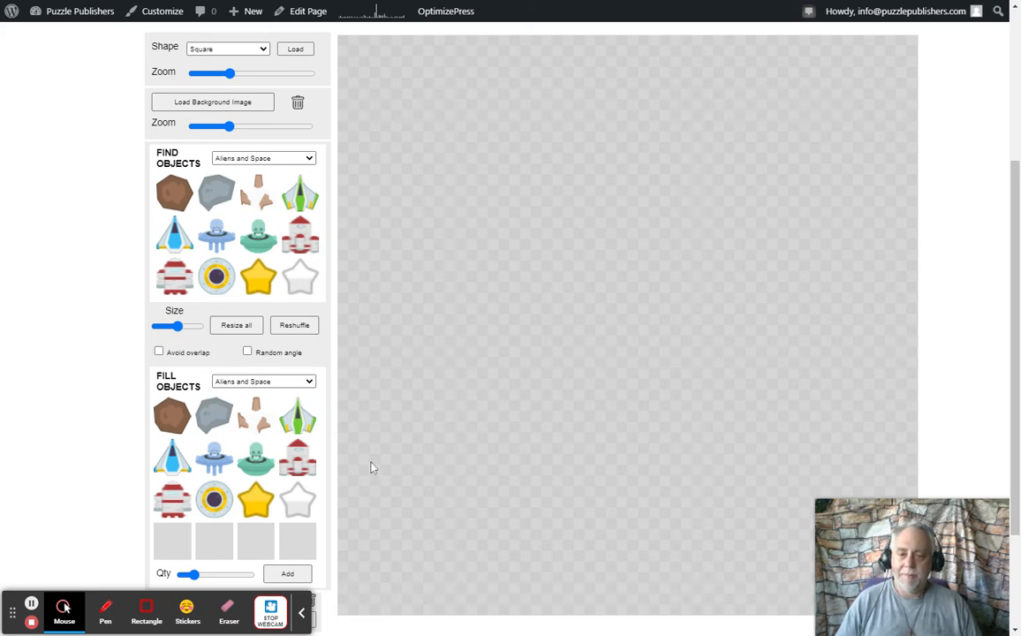
# Set both the find objects and the fill objects collections to None
pyautogui.click(287, 163)
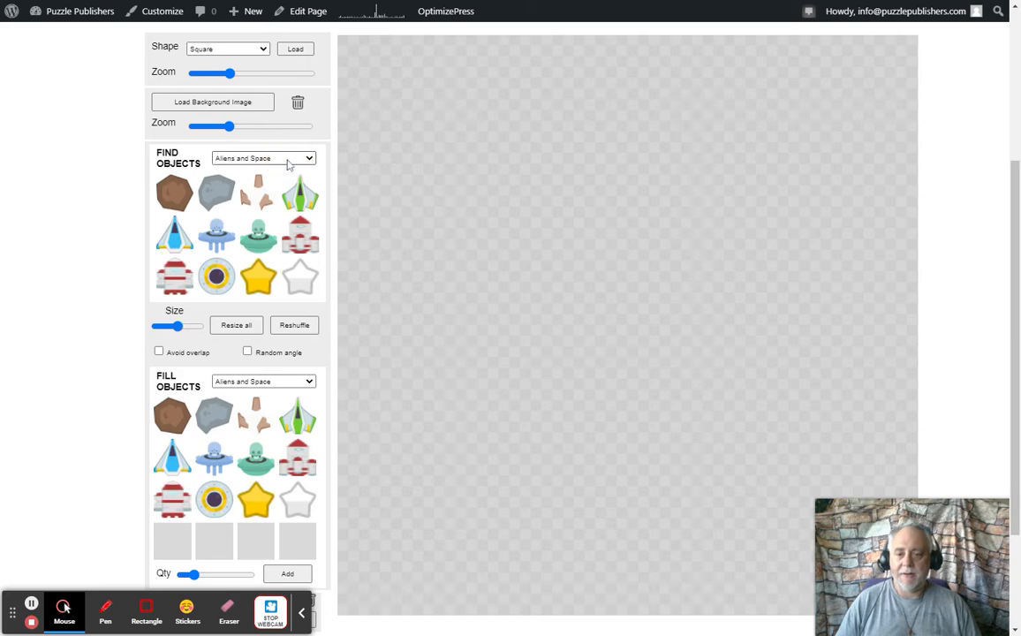
pyautogui.click(286, 173)
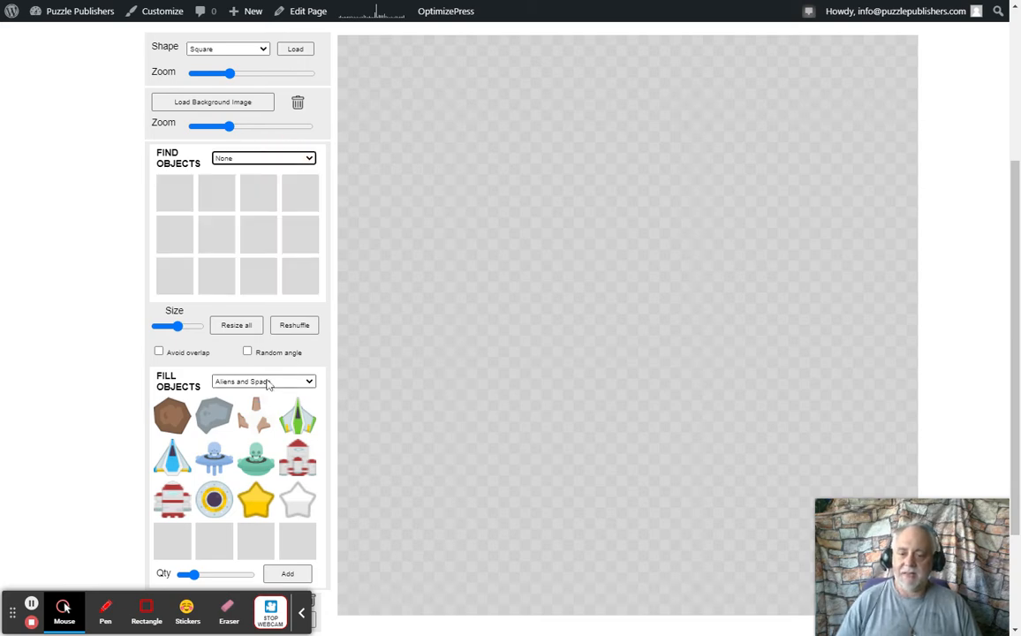
pyautogui.click(269, 384)
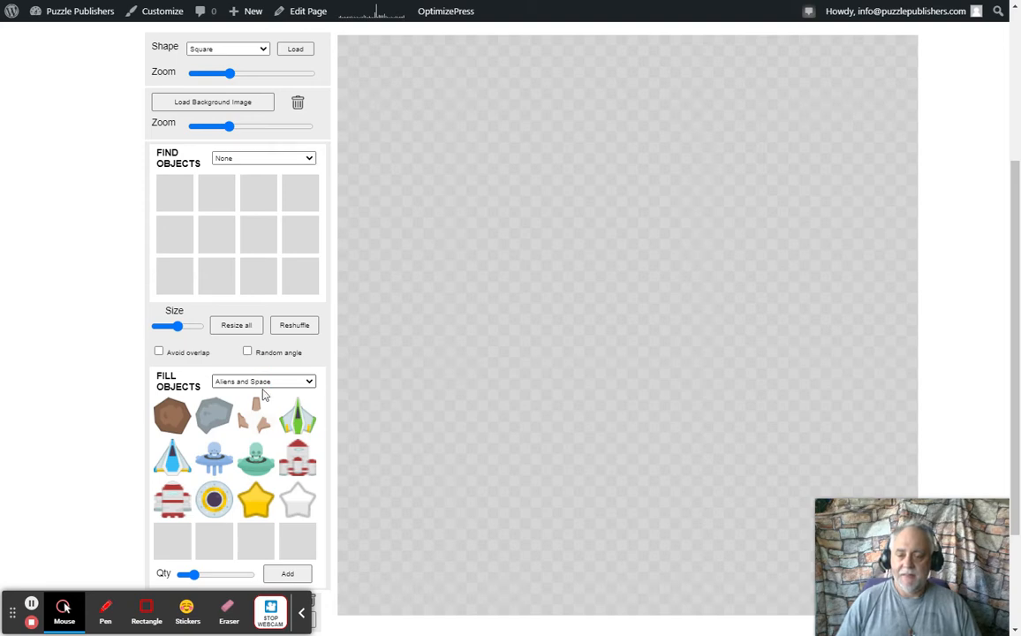
pyautogui.click(264, 395)
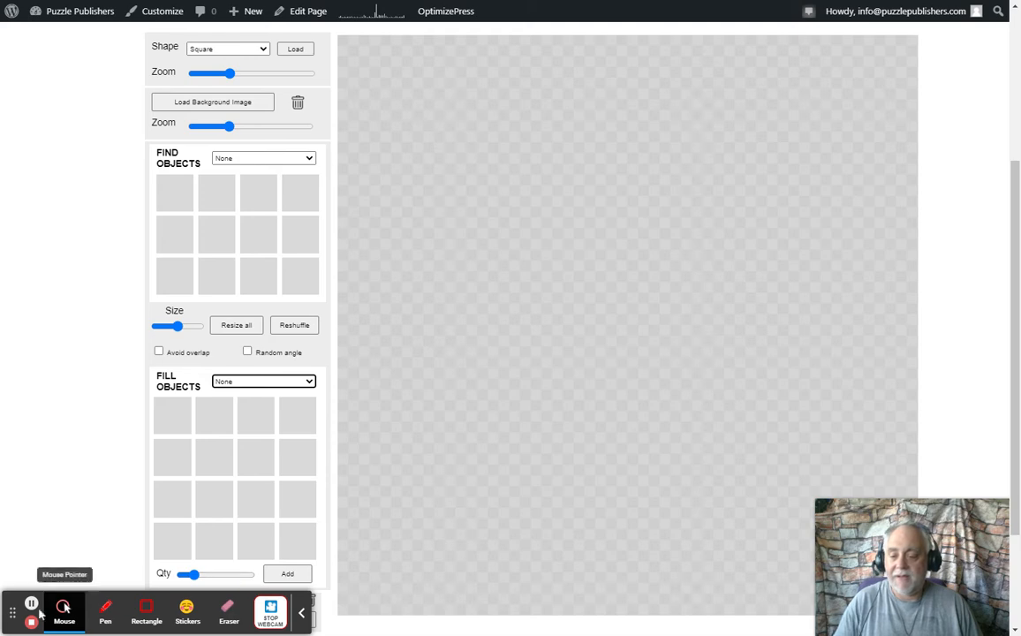
pyautogui.moveTo(13, 616); pyautogui.dragTo(10, 518)
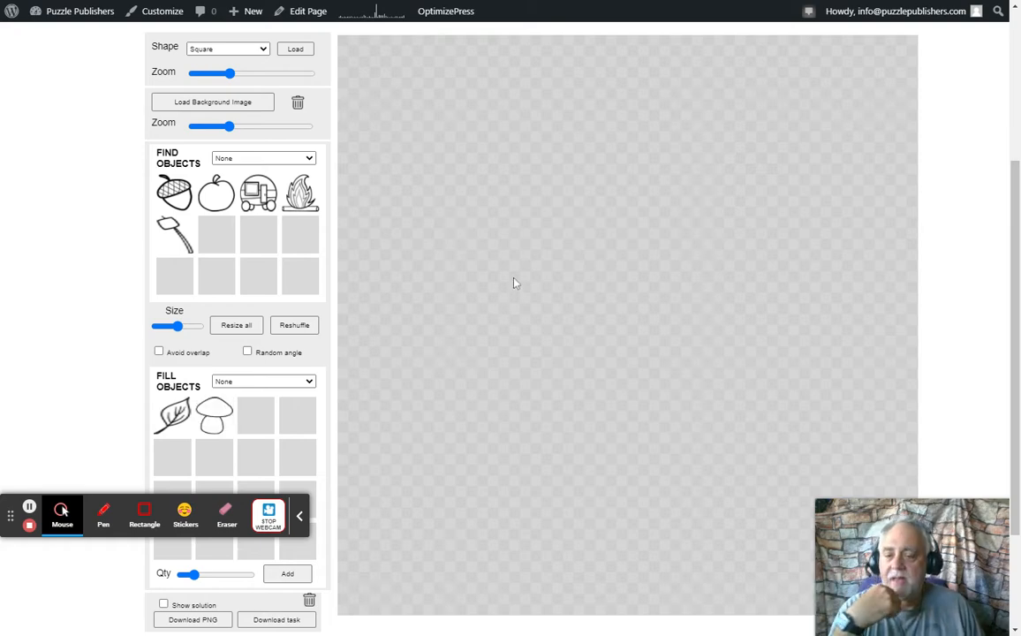
# Scatter leaf and mushroom fill objects on the canvas with overlap avoidance on, a slightly higher quantity and a much smaller object size
pyautogui.click(159, 353)
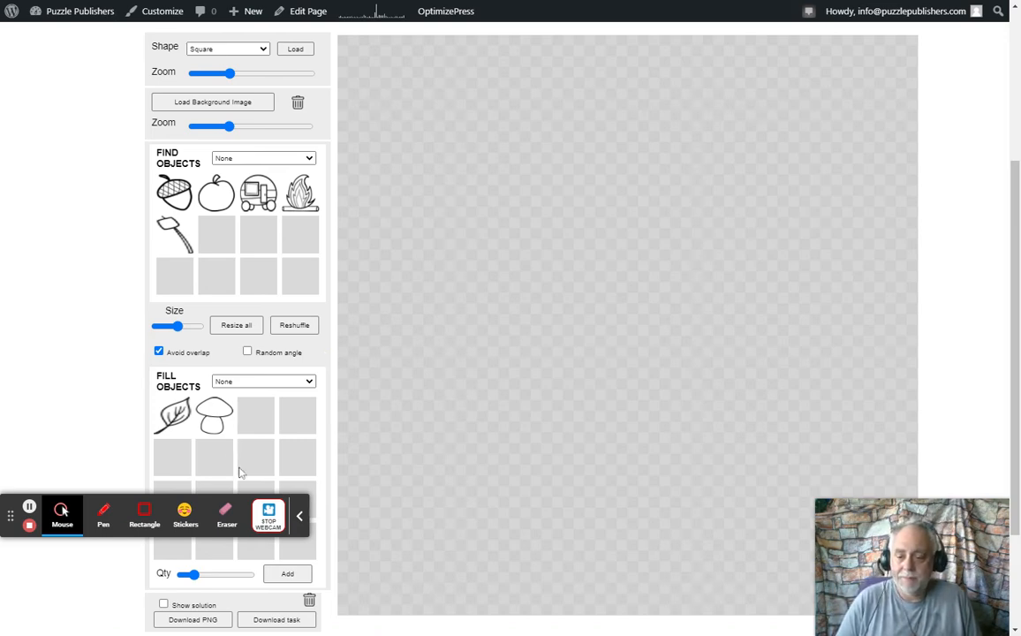
pyautogui.click(193, 575)
pyautogui.moveTo(196, 578); pyautogui.dragTo(202, 576)
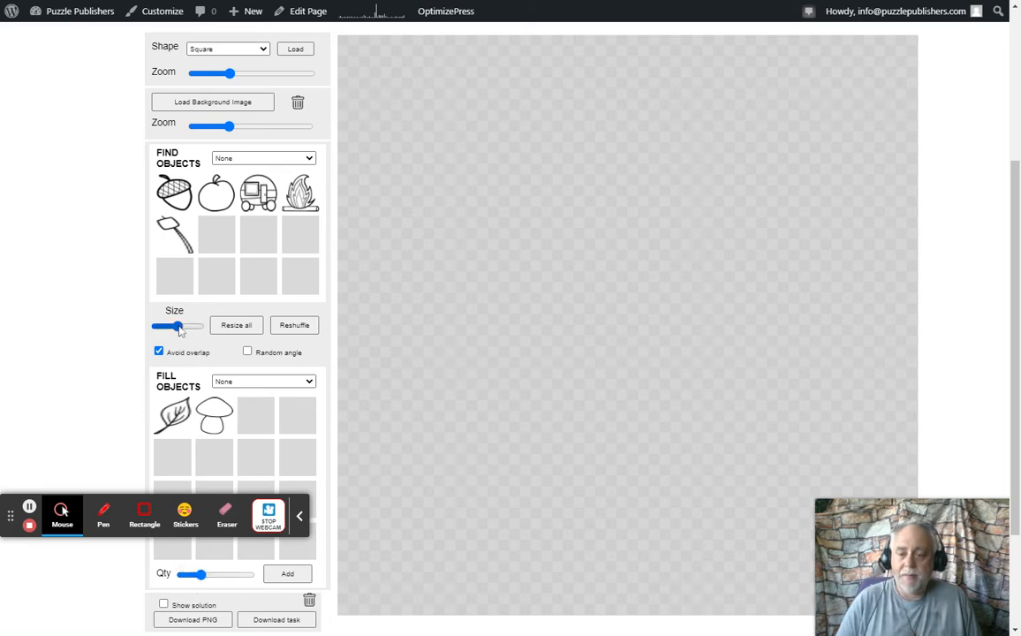
pyautogui.moveTo(180, 330); pyautogui.dragTo(162, 328)
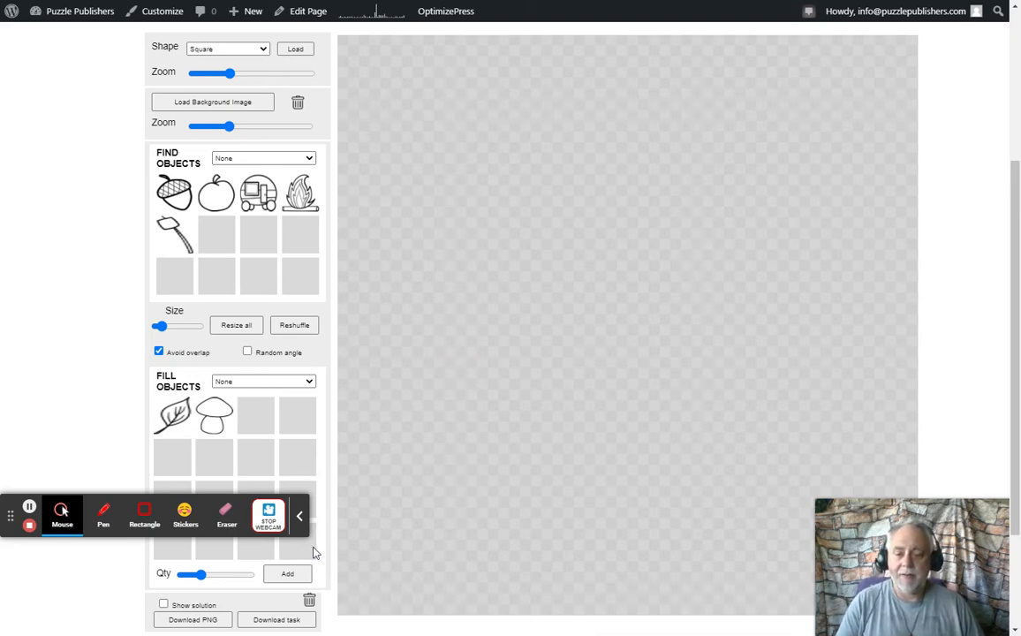
pyautogui.click(287, 573)
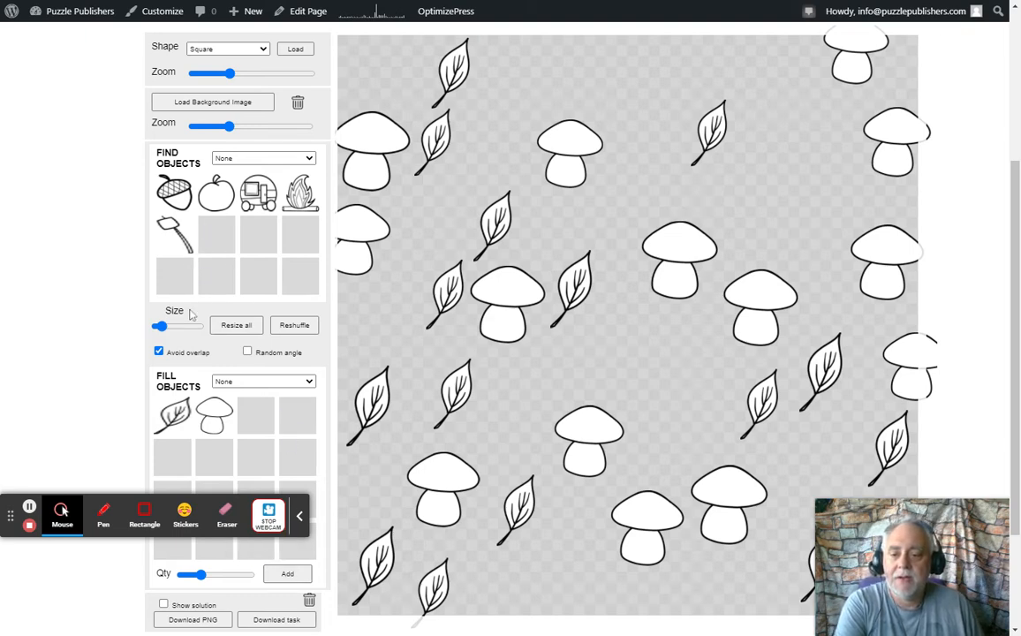
# Reduce the object size slightly and place the acorn beside the leaf in the upper-left part of the canvas
pyautogui.click(162, 327)
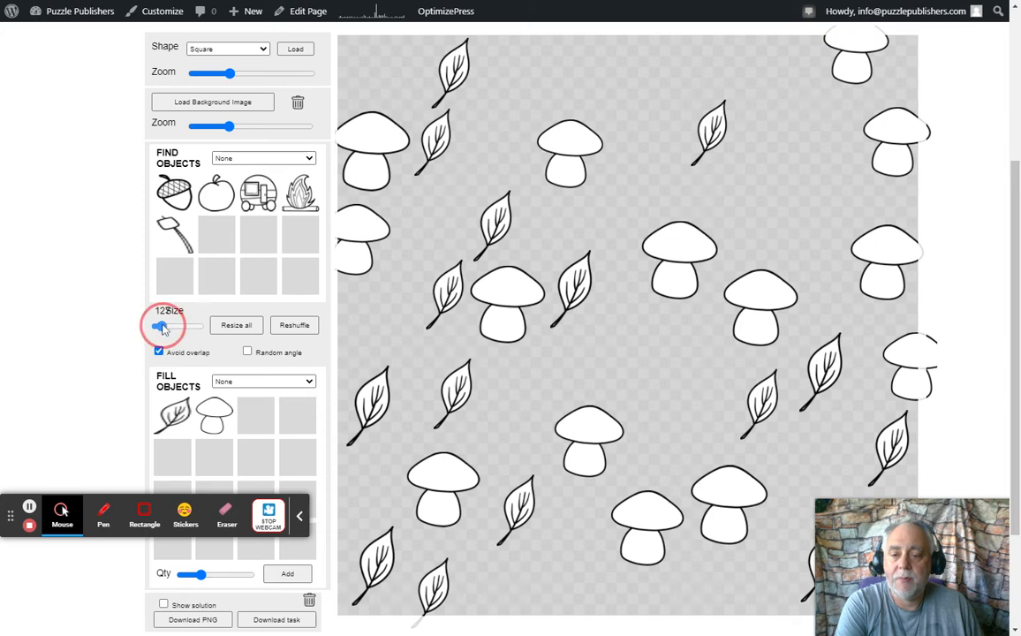
pyautogui.moveTo(162, 327); pyautogui.dragTo(159, 327)
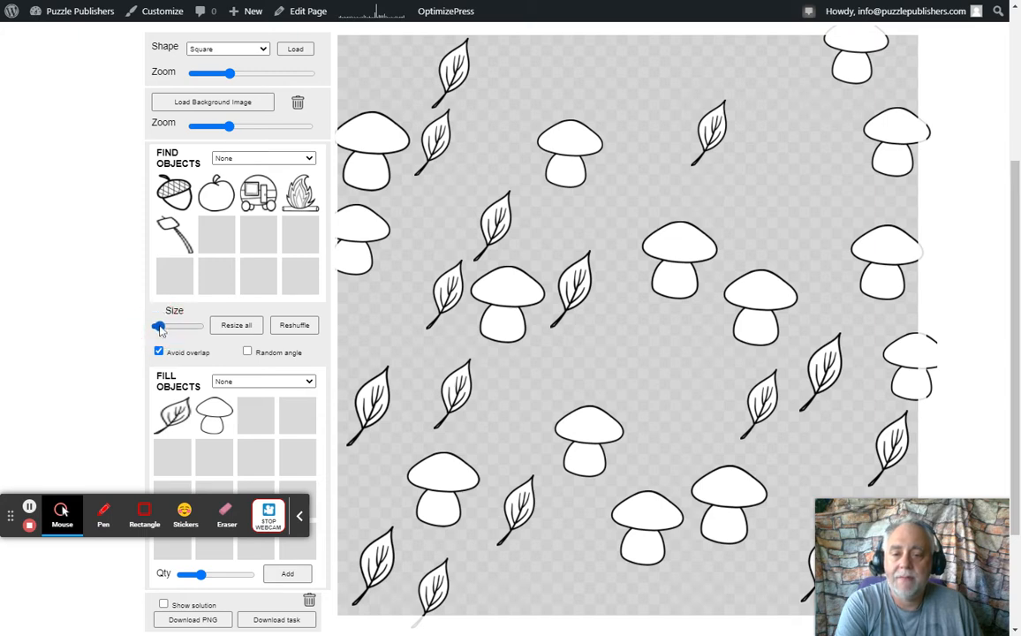
pyautogui.moveTo(179, 200); pyautogui.dragTo(466, 137)
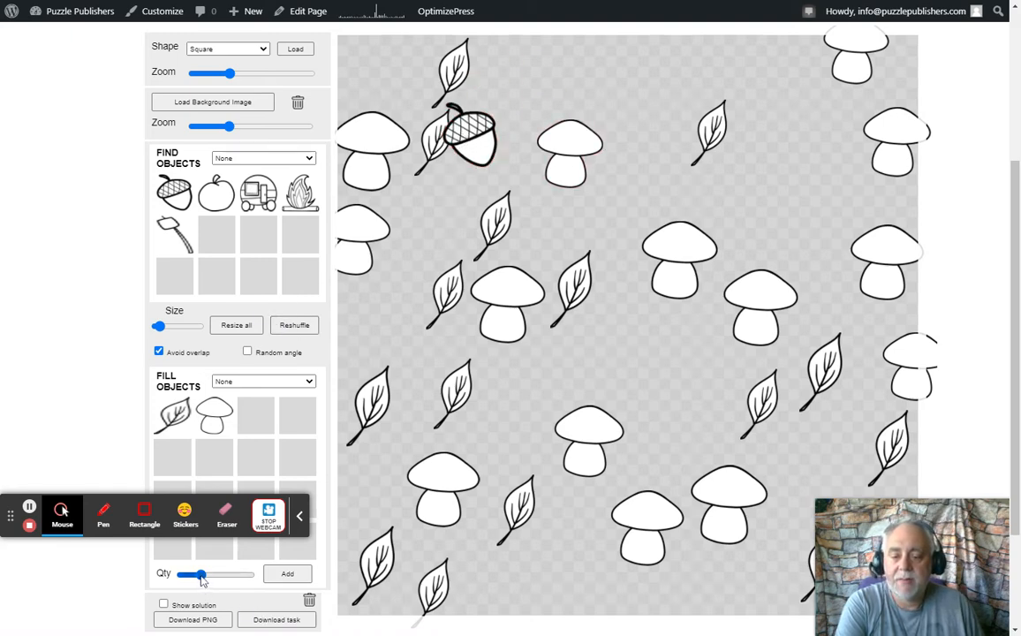
# Add another batch of fill objects at a lower quantity and move a leaf so it partly covers the acorn
pyautogui.moveTo(202, 579); pyautogui.dragTo(193, 580)
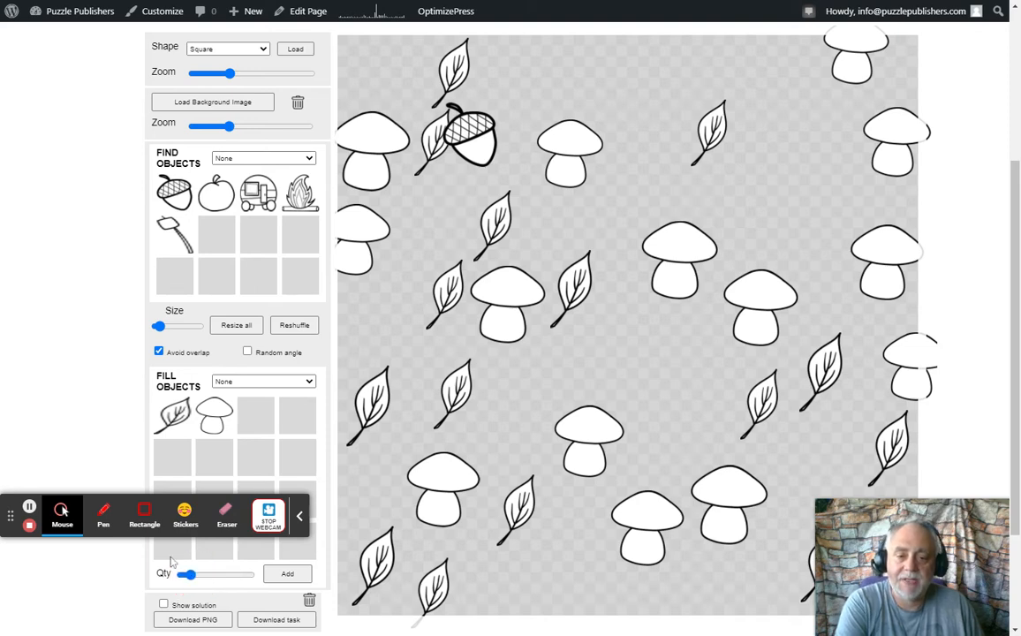
pyautogui.click(288, 576)
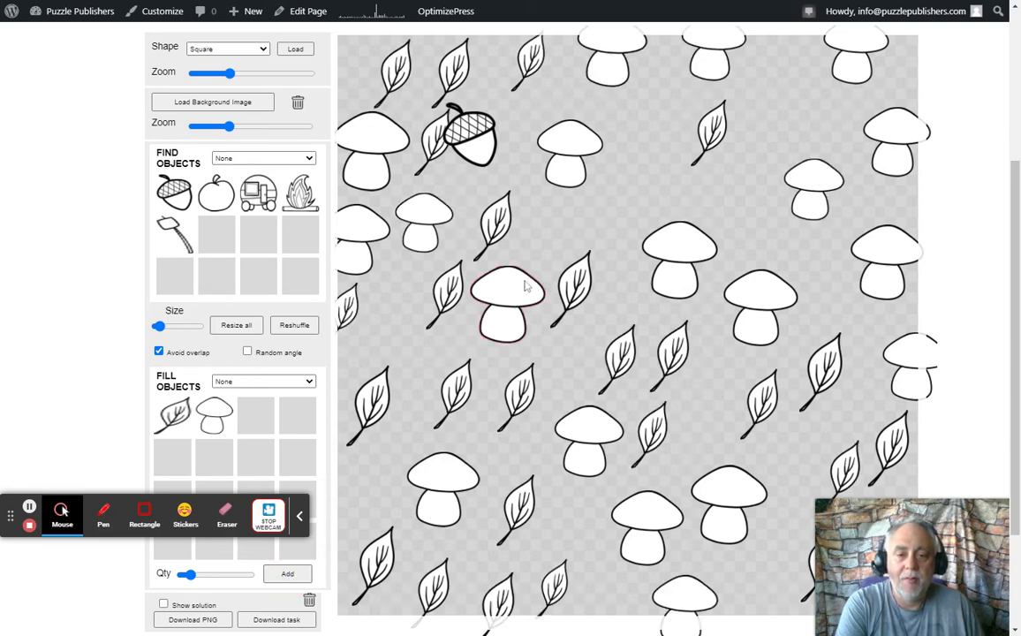
pyautogui.moveTo(529, 60); pyautogui.dragTo(498, 133)
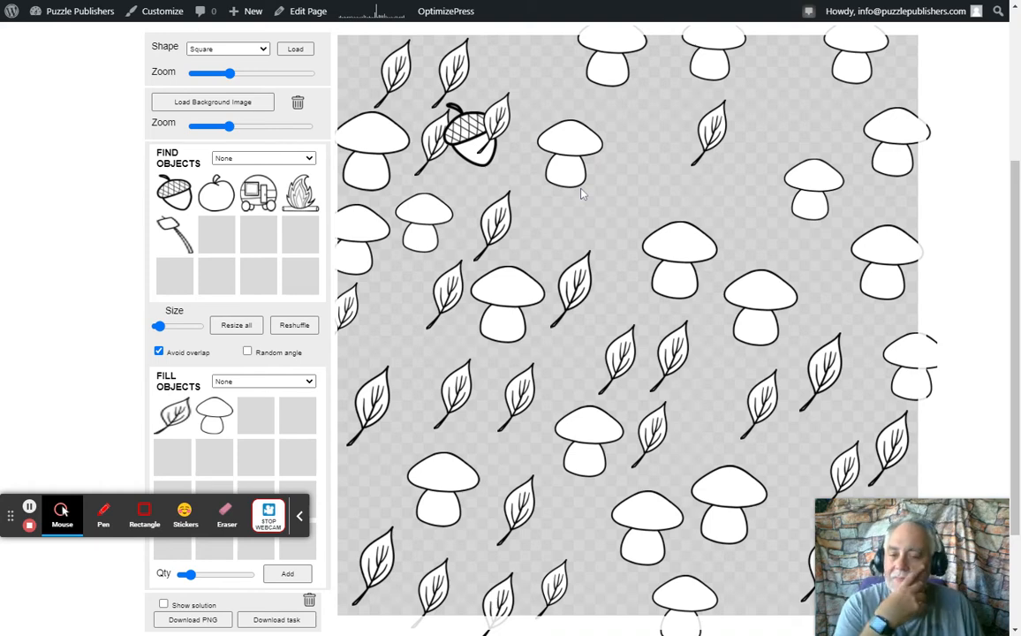
# Place the apple below the mushroom near the canvas's lower right and partly cover it with a mushroom from a new fill batch
pyautogui.click(201, 184)
pyautogui.moveTo(806, 124); pyautogui.dragTo(753, 567)
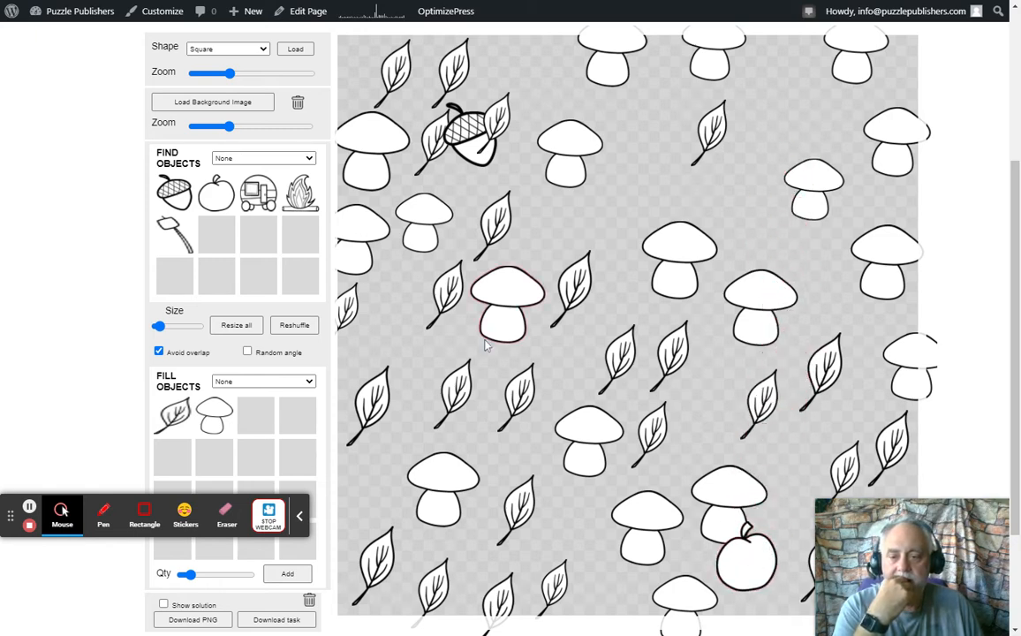
pyautogui.click(299, 571)
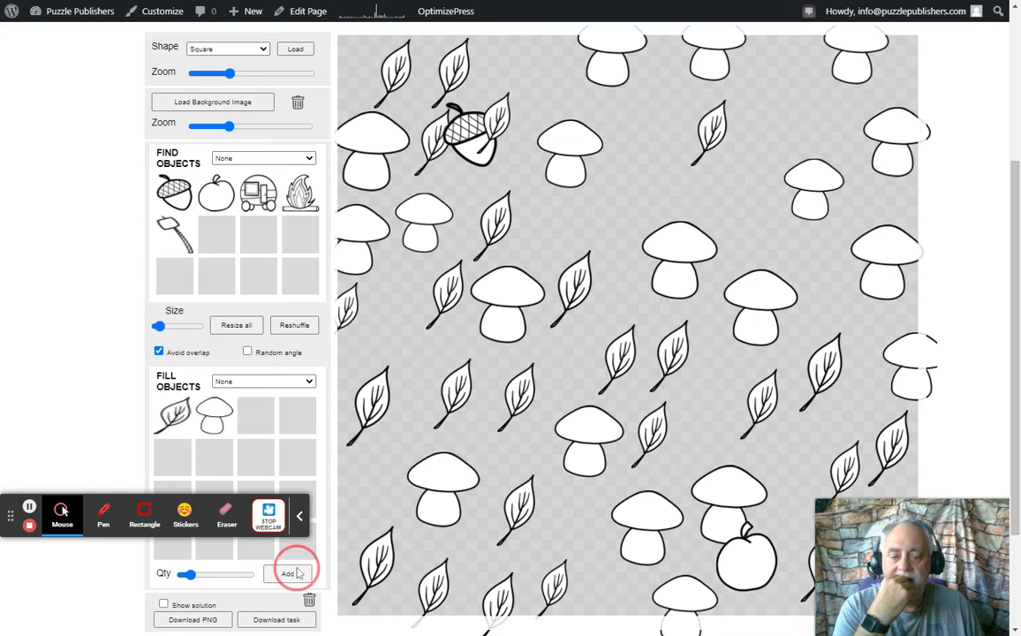
pyautogui.moveTo(681, 557); pyautogui.dragTo(710, 562)
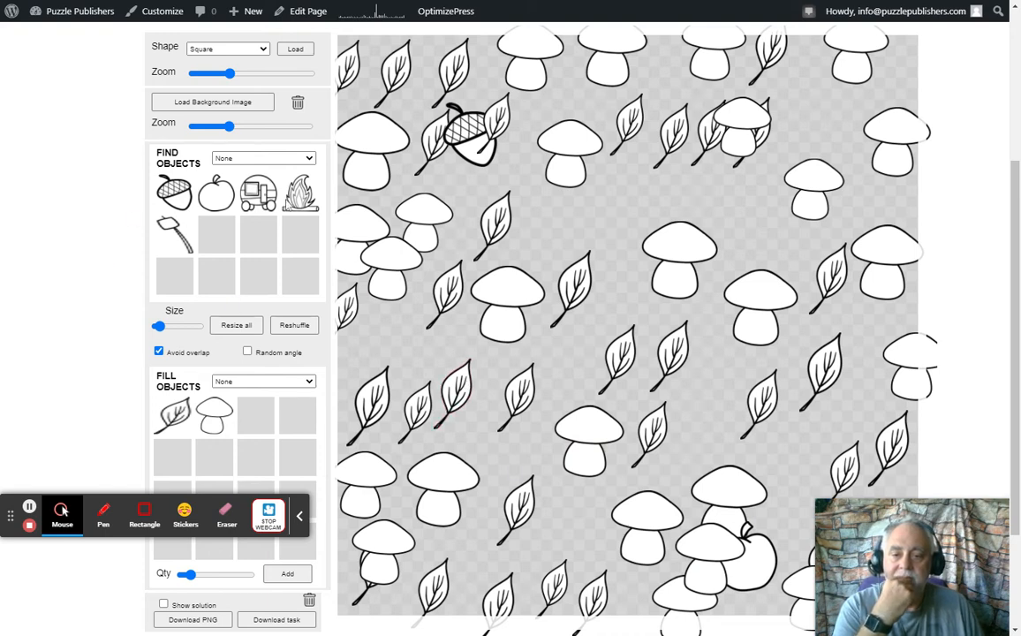
# Place the camper between the two mushrooms right of the canvas center and partly cover it with a mushroom from a fill batch of quantity 9
pyautogui.click(264, 204)
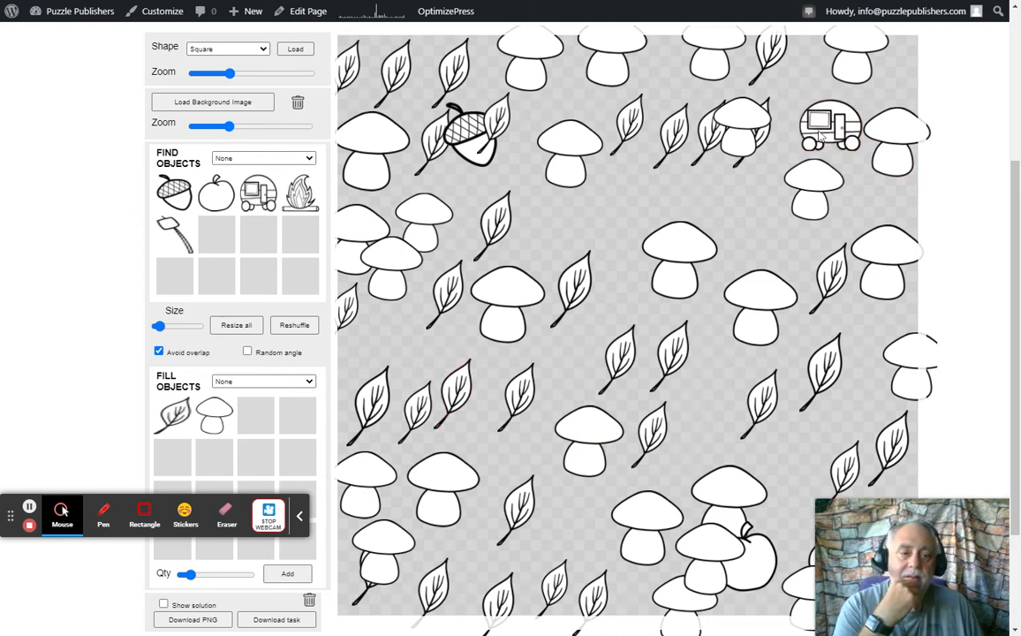
pyautogui.moveTo(823, 147); pyautogui.dragTo(722, 307)
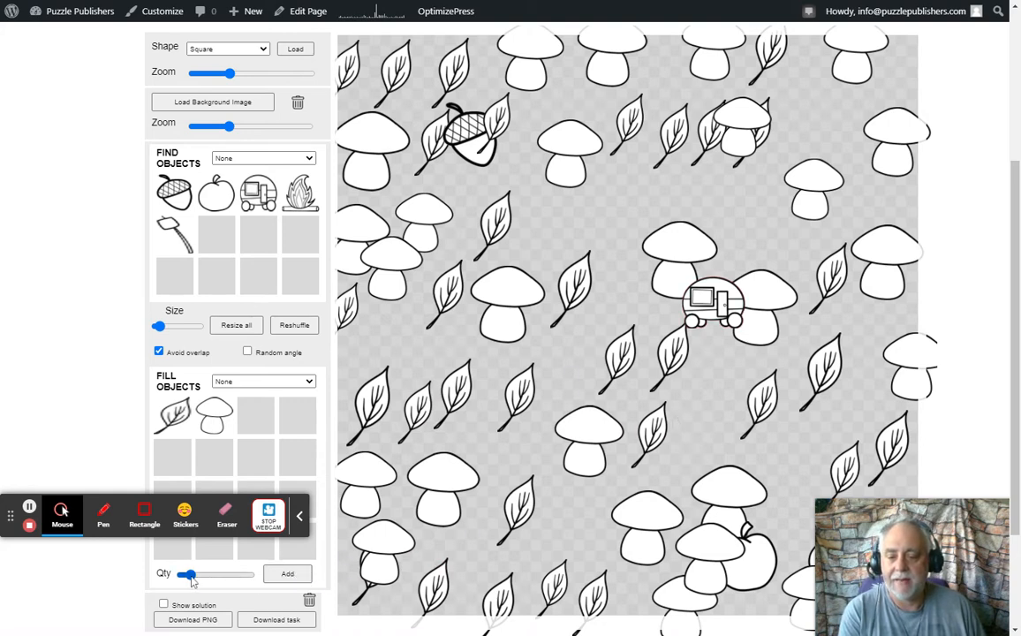
pyautogui.moveTo(191, 578); pyautogui.dragTo(185, 577)
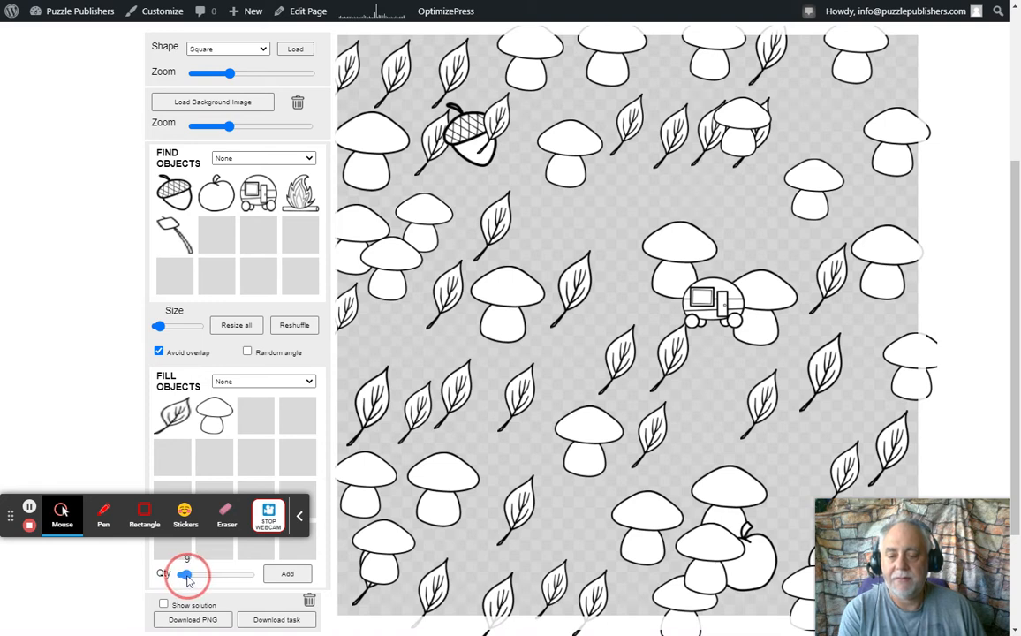
pyautogui.click(287, 576)
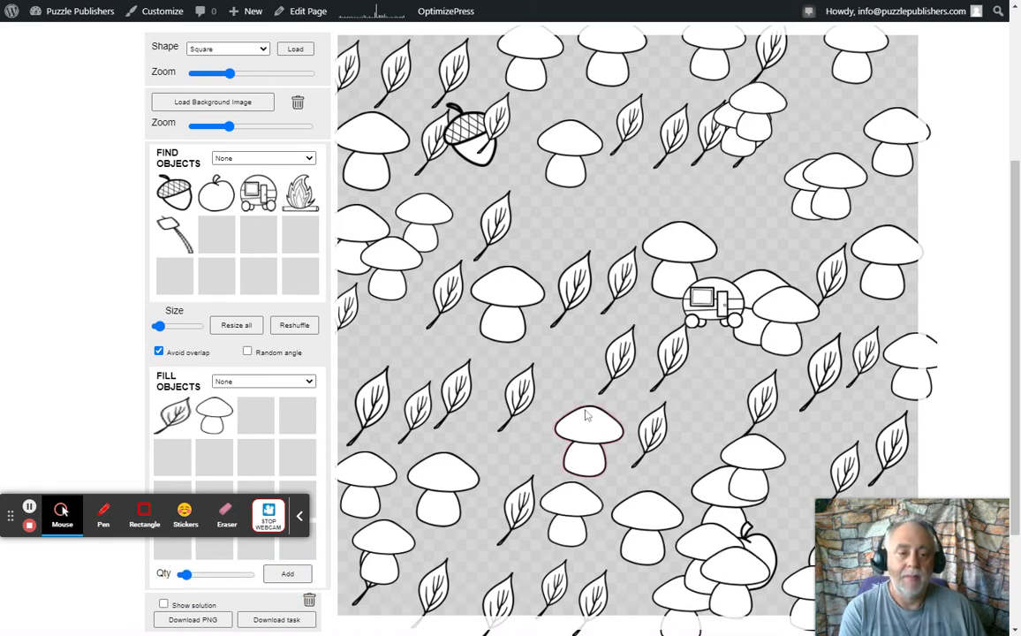
pyautogui.moveTo(774, 327); pyautogui.dragTo(745, 296)
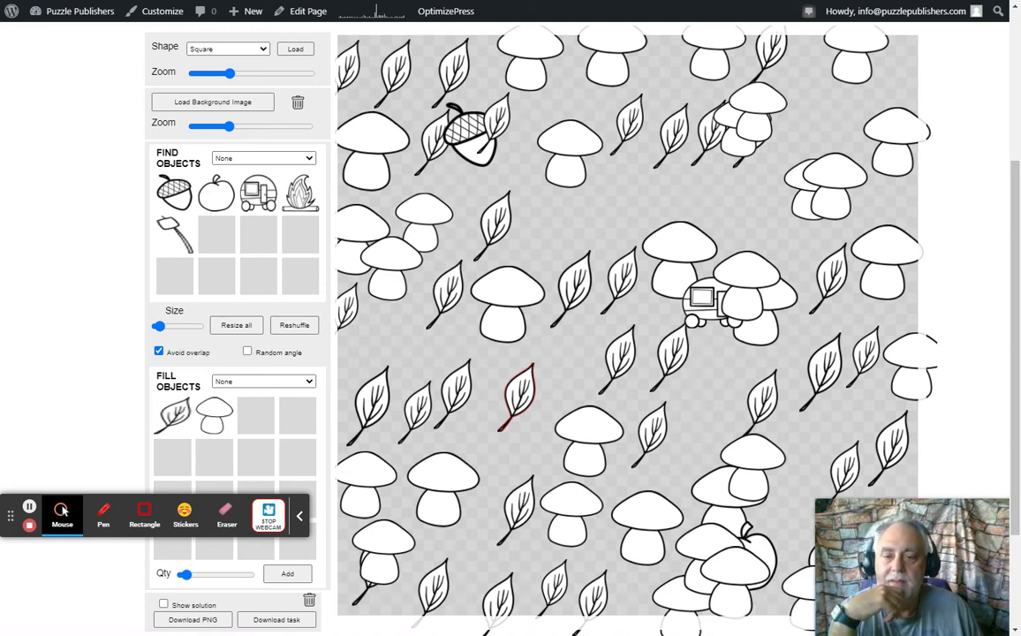
# Add another fill batch and spread the clustered mushrooms across the canvas, leaving only one partly covering the apple
pyautogui.click(285, 576)
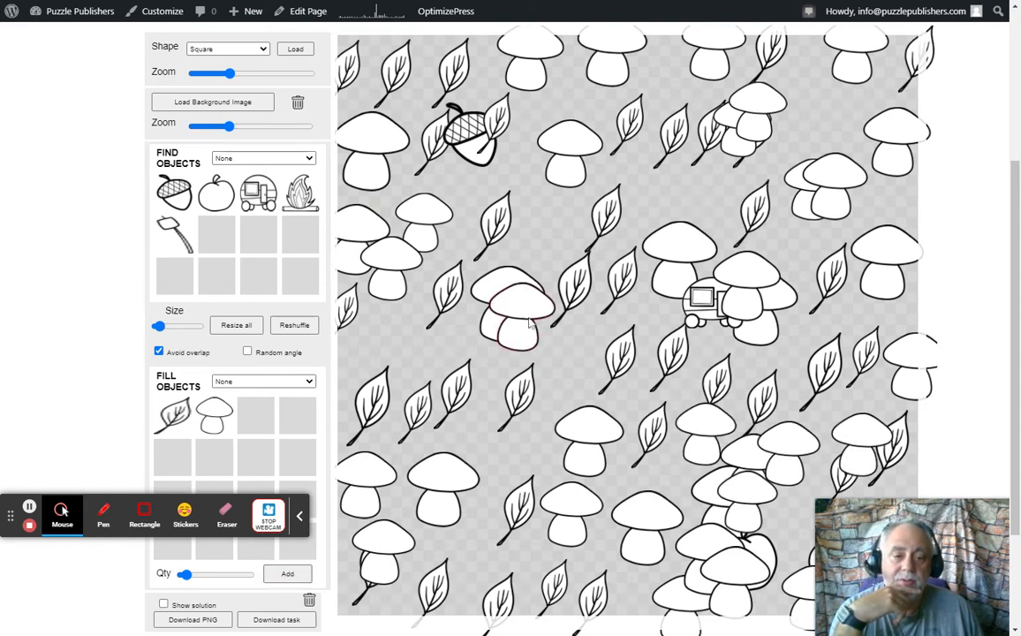
pyautogui.moveTo(563, 407); pyautogui.dragTo(592, 550)
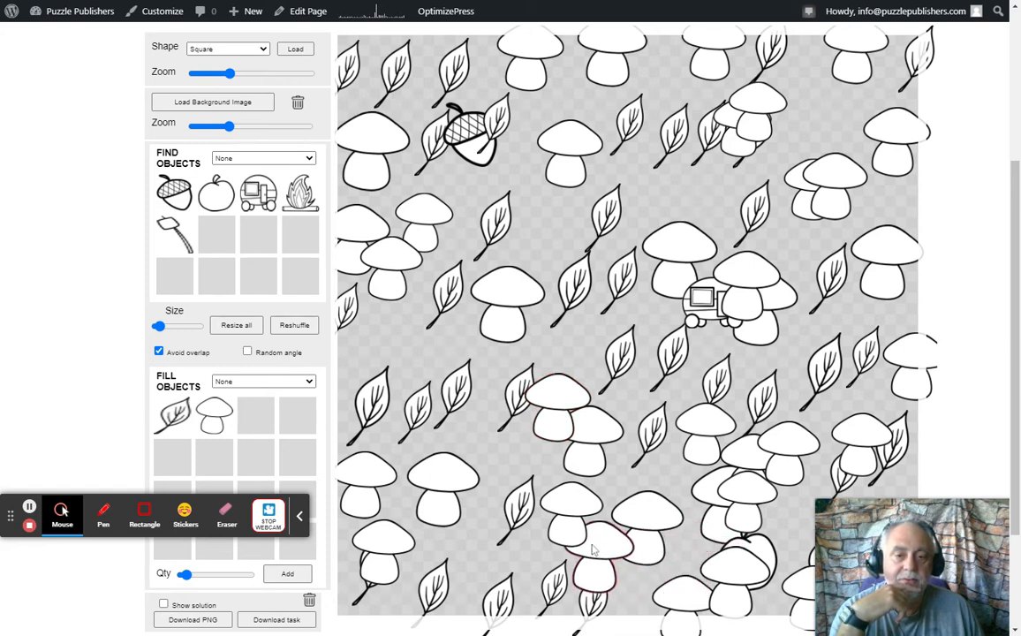
pyautogui.moveTo(745, 498); pyautogui.dragTo(394, 345)
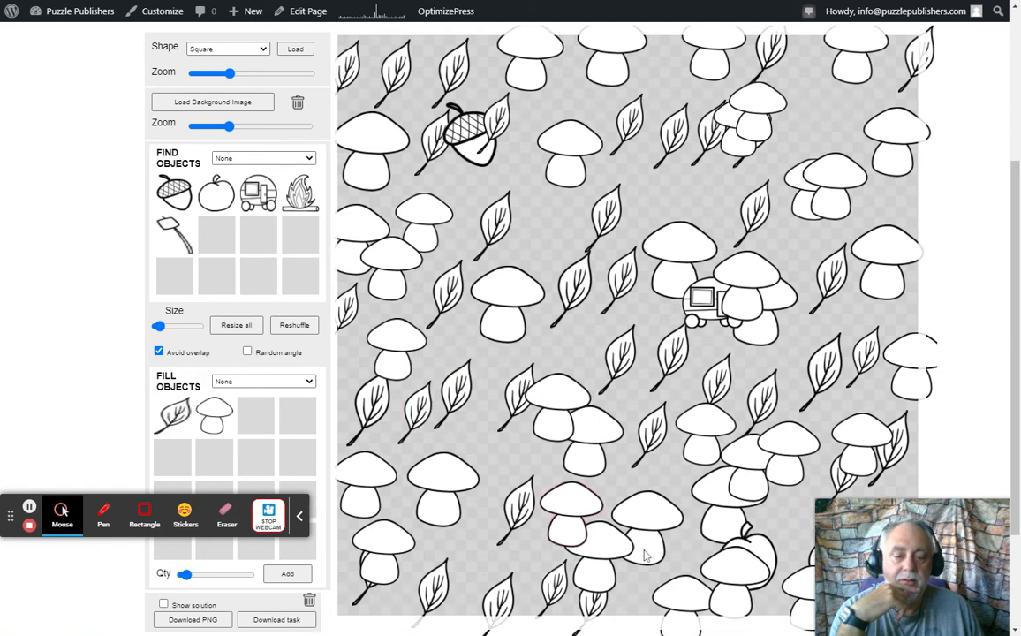
pyautogui.moveTo(570, 531); pyautogui.dragTo(501, 559)
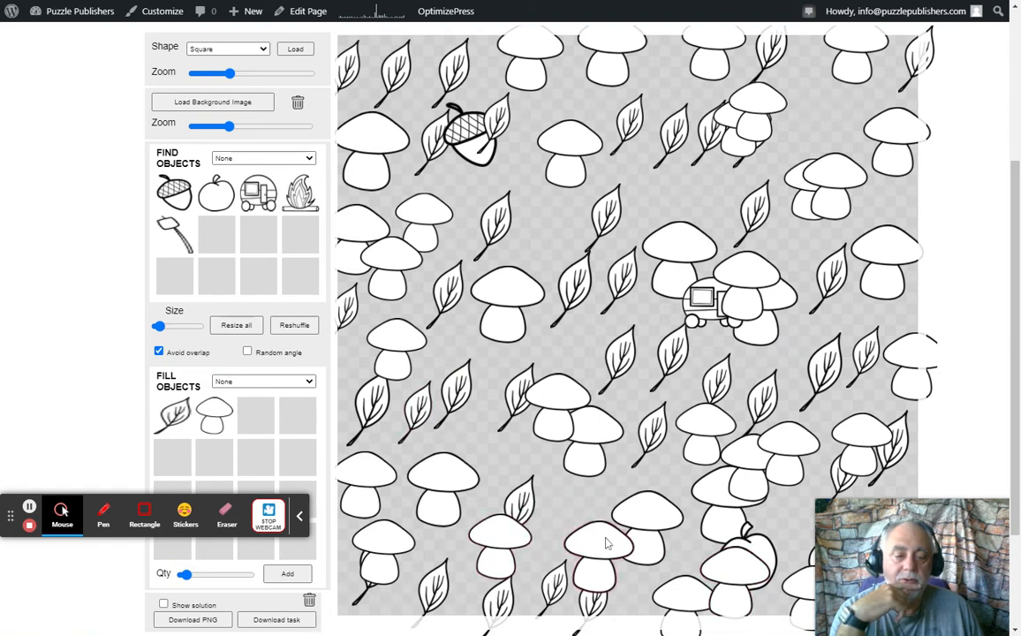
pyautogui.moveTo(734, 561); pyautogui.dragTo(657, 485)
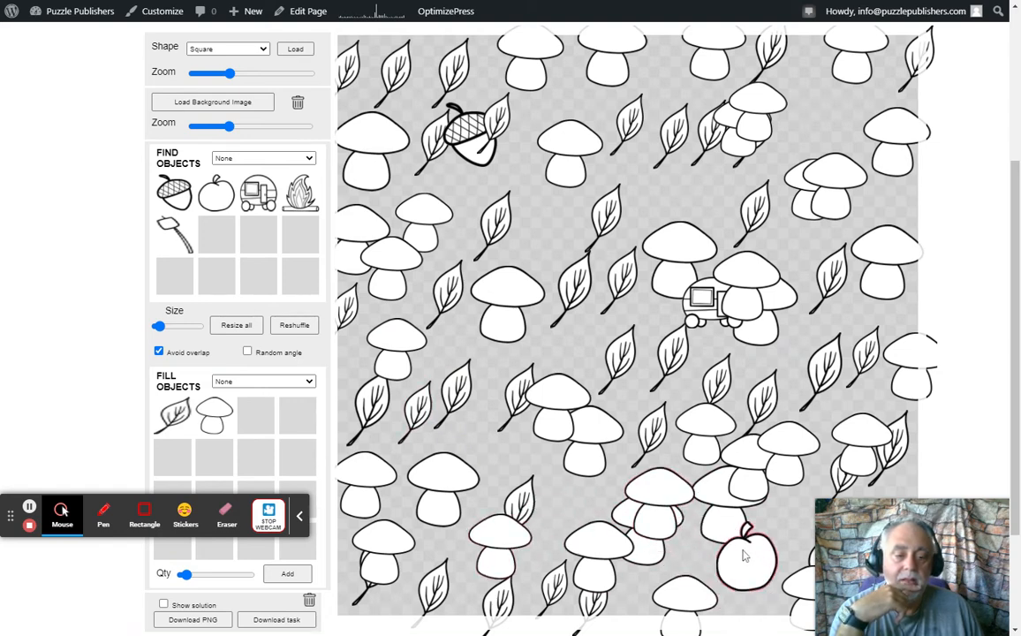
pyautogui.moveTo(664, 525); pyautogui.dragTo(710, 568)
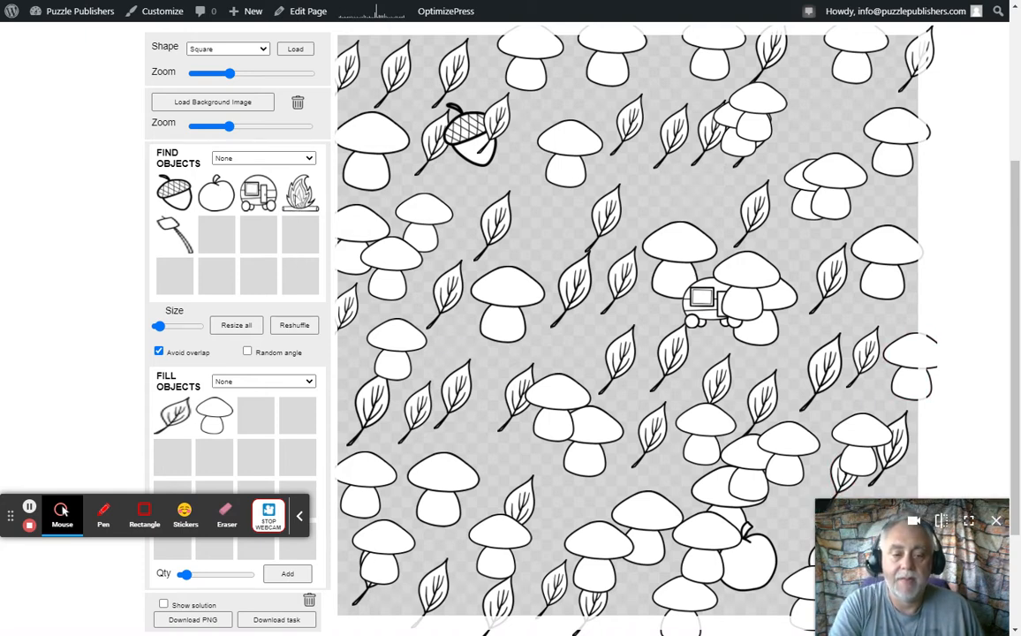
# Place the campfire above the lower-left mushrooms, add another fill batch and rearrange its surroundings so a leaf partly covers the fire
pyautogui.click(300, 200)
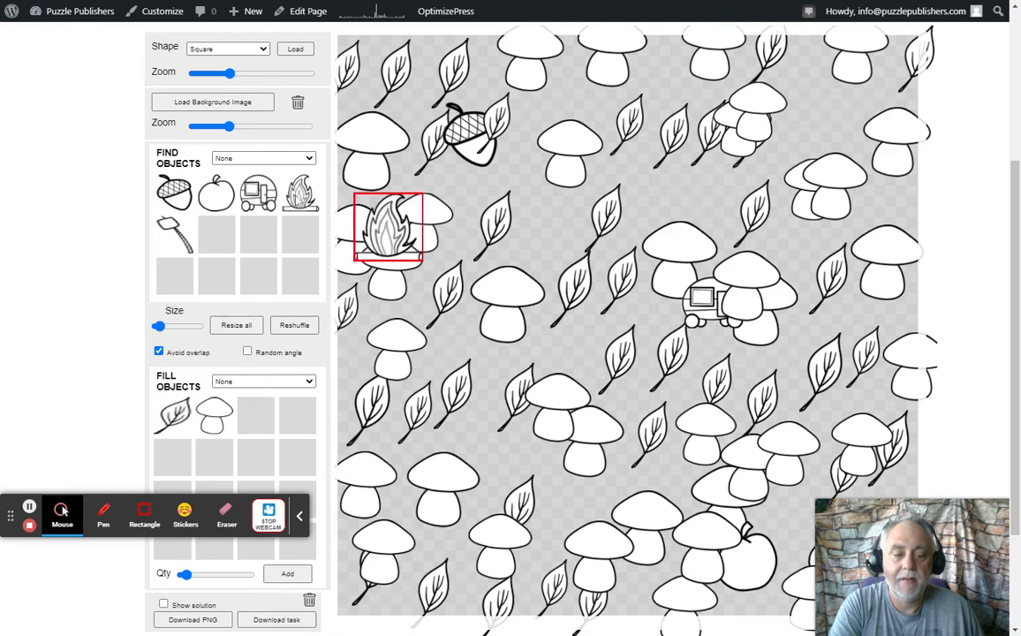
pyautogui.moveTo(389, 231); pyautogui.dragTo(413, 462)
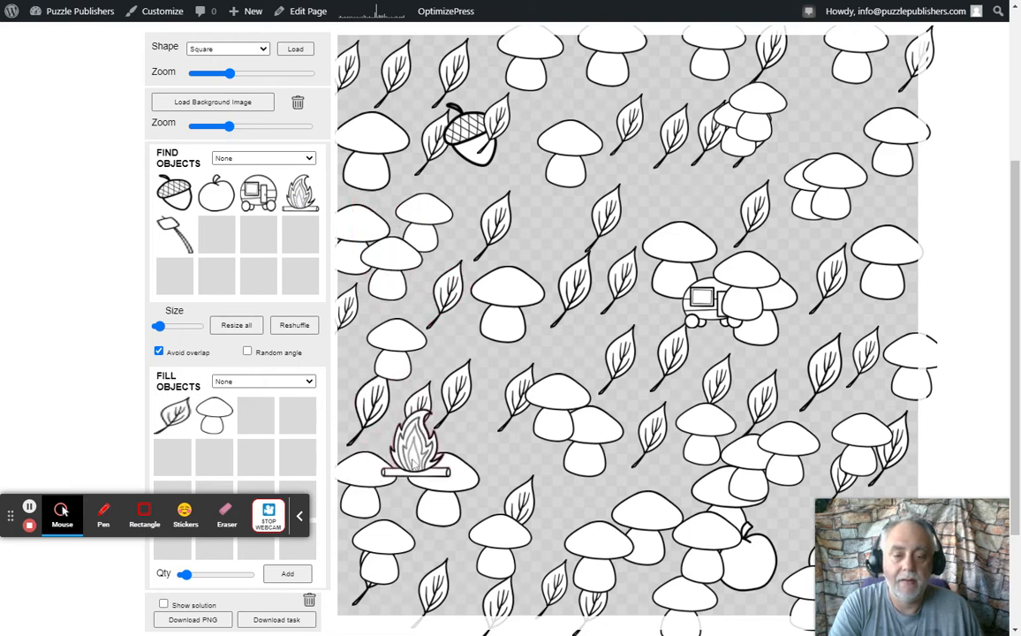
pyautogui.click(280, 574)
pyautogui.moveTo(385, 345); pyautogui.dragTo(360, 366)
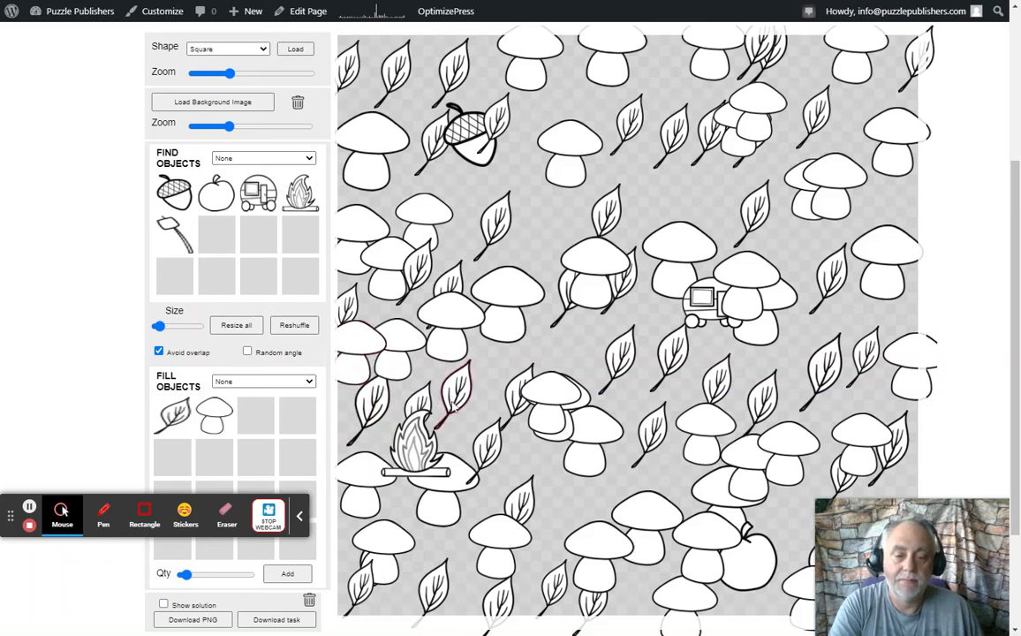
pyautogui.moveTo(455, 401); pyautogui.dragTo(476, 394)
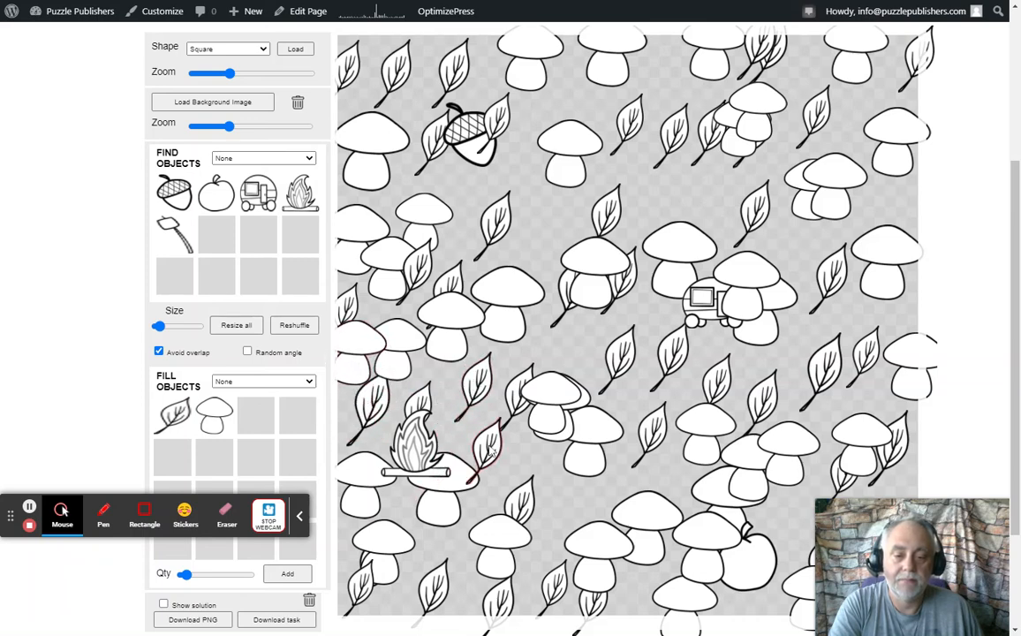
pyautogui.moveTo(491, 451); pyautogui.dragTo(440, 467)
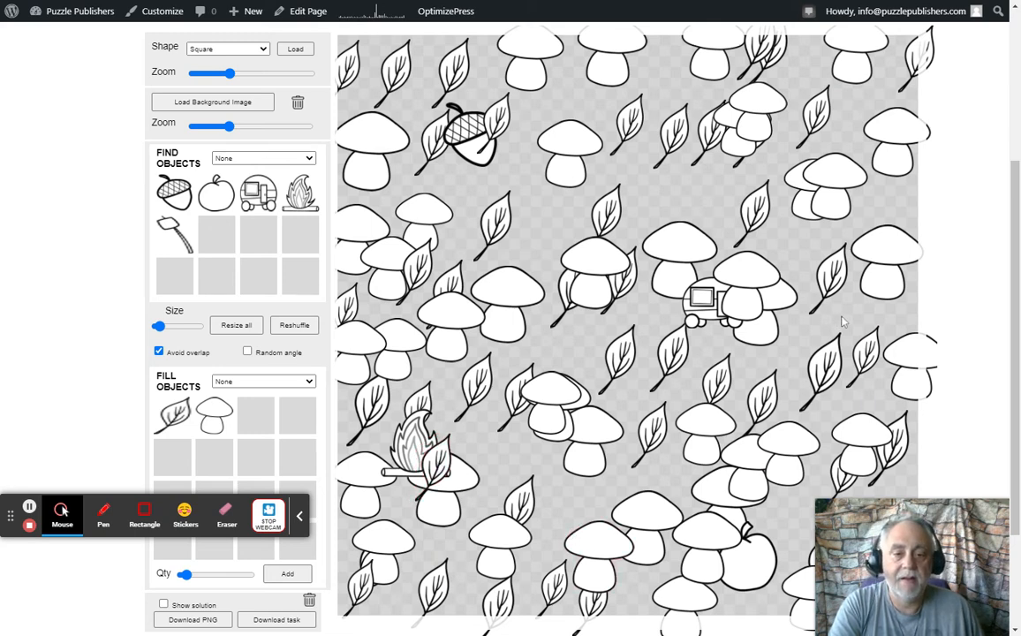
# Place the marshmallow stick near the canvas's upper center, add another fill batch and partly cover the stick with a leaf
pyautogui.click(187, 242)
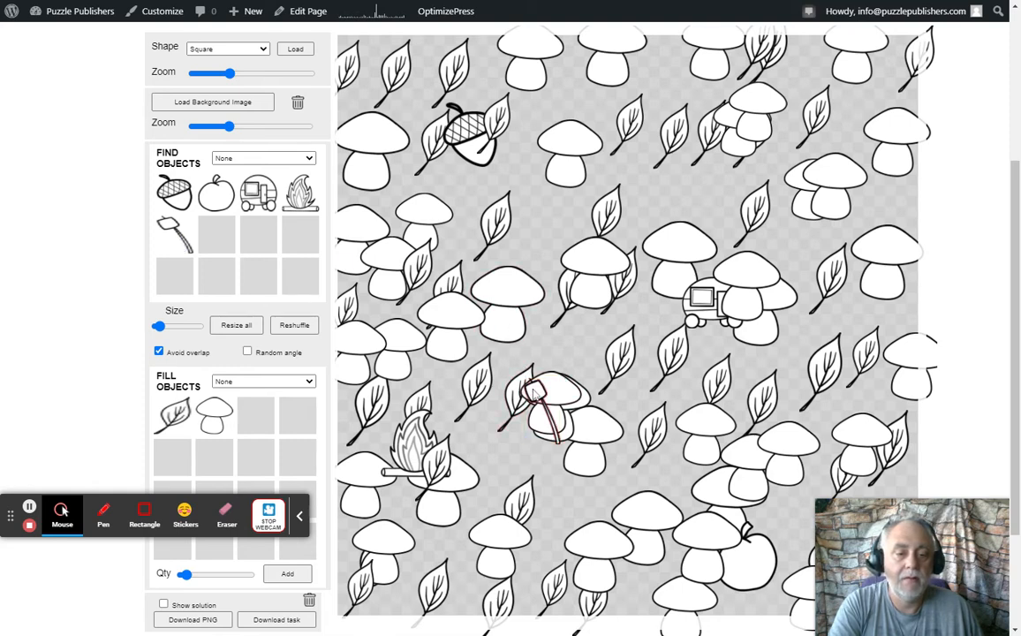
pyautogui.moveTo(533, 395); pyautogui.dragTo(669, 81)
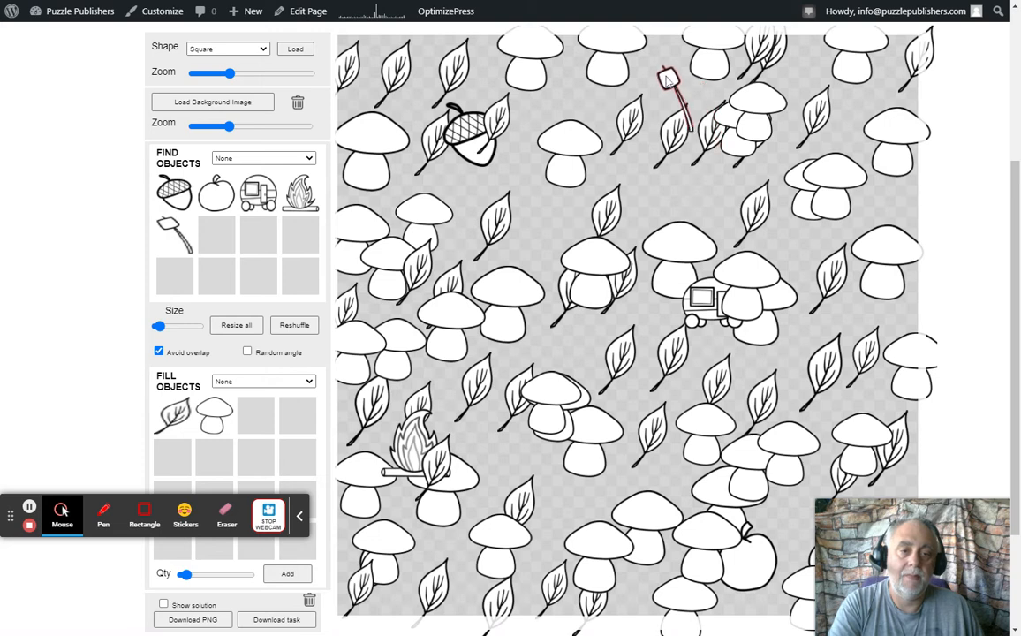
pyautogui.click(287, 574)
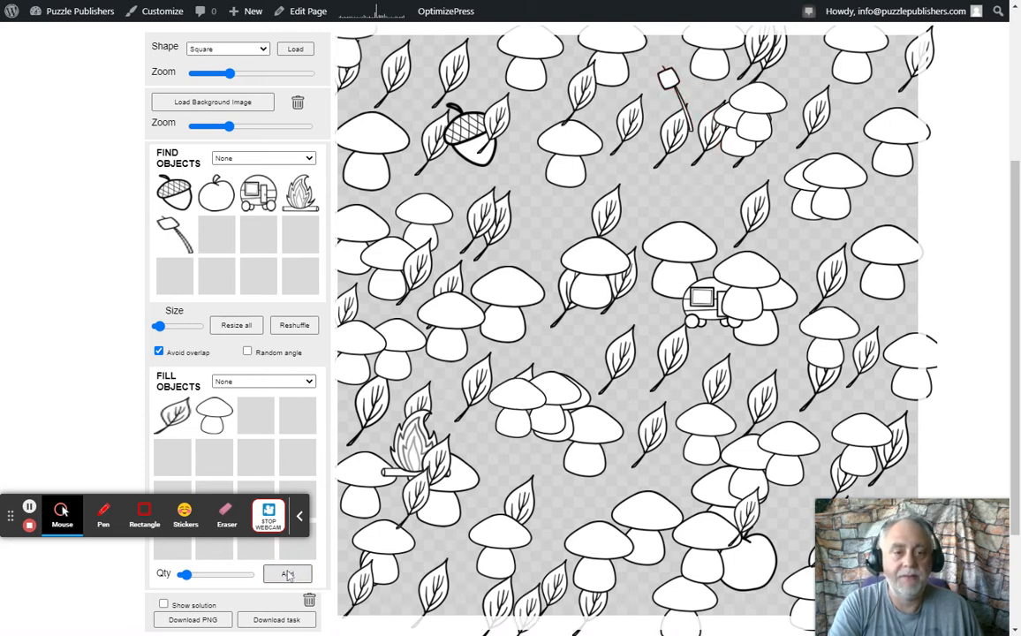
pyautogui.moveTo(595, 106); pyautogui.dragTo(685, 93)
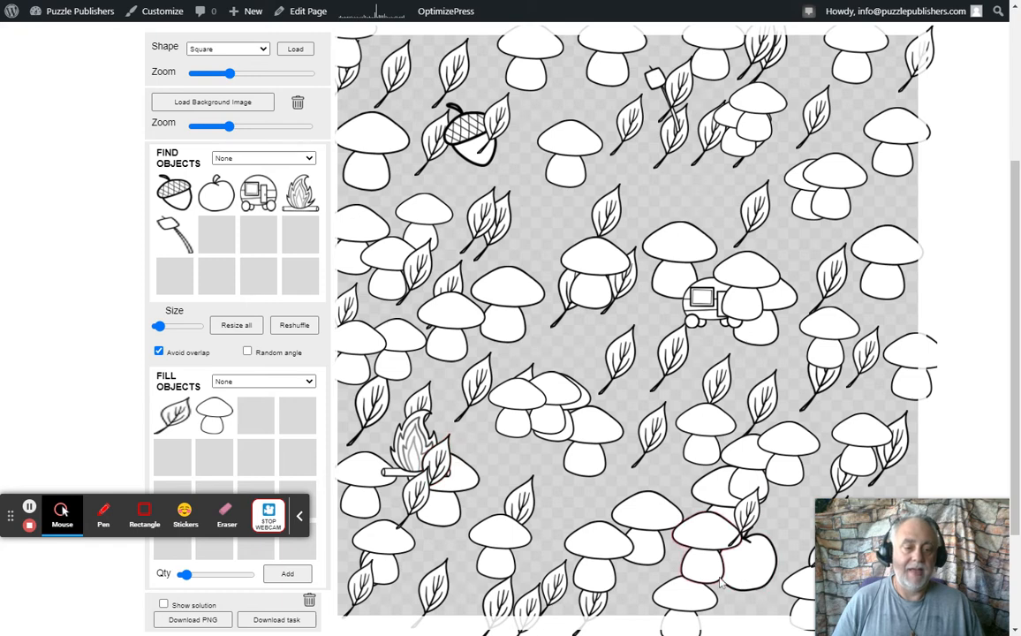
# Move the mushroom and leaf off the apple and spread the clustered mushrooms and leaves along the canvas's right side
pyautogui.moveTo(709, 571)
pyautogui.mouseDown()
pyautogui.moveTo(745, 594)
pyautogui.moveTo(711, 590)
pyautogui.moveTo(702, 578)
pyautogui.mouseUp()
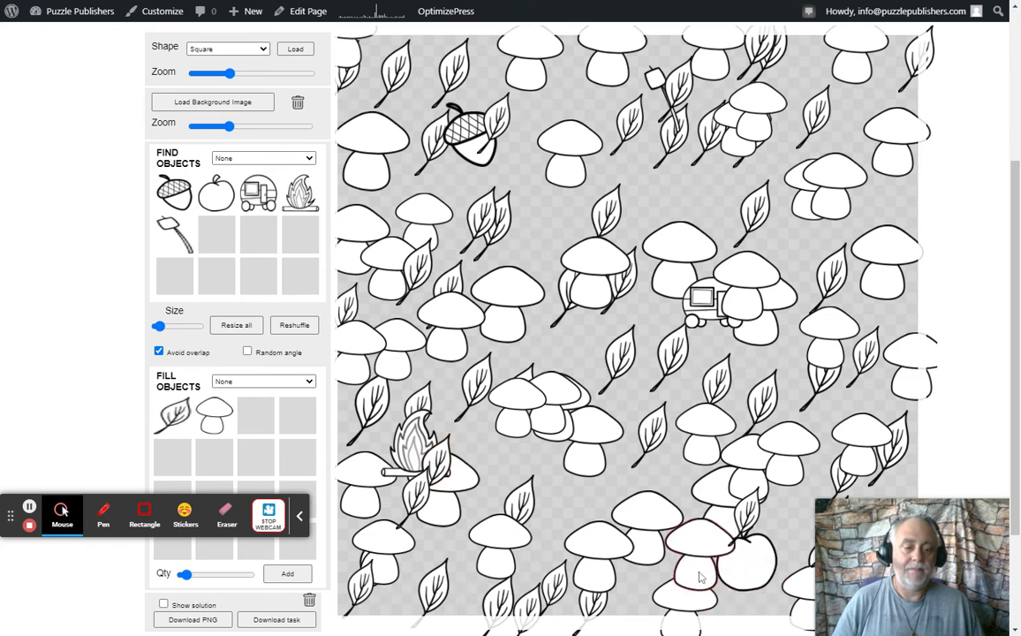
pyautogui.moveTo(754, 520); pyautogui.dragTo(769, 502)
pyautogui.moveTo(750, 454); pyautogui.dragTo(888, 401)
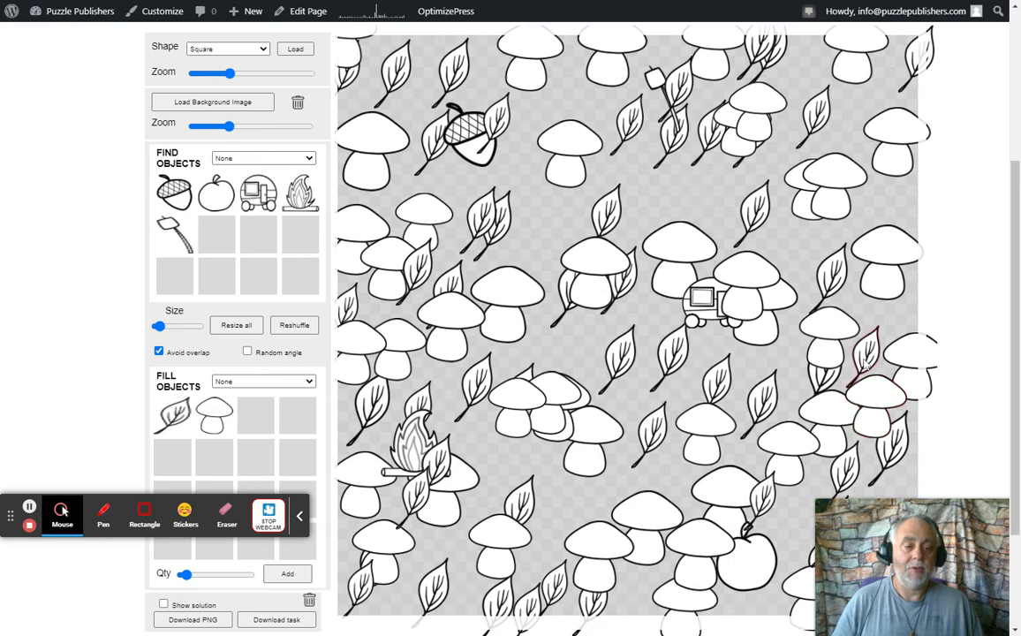
pyautogui.moveTo(823, 379); pyautogui.dragTo(780, 367)
pyautogui.moveTo(836, 279); pyautogui.dragTo(822, 264)
pyautogui.moveTo(912, 354); pyautogui.dragTo(905, 319)
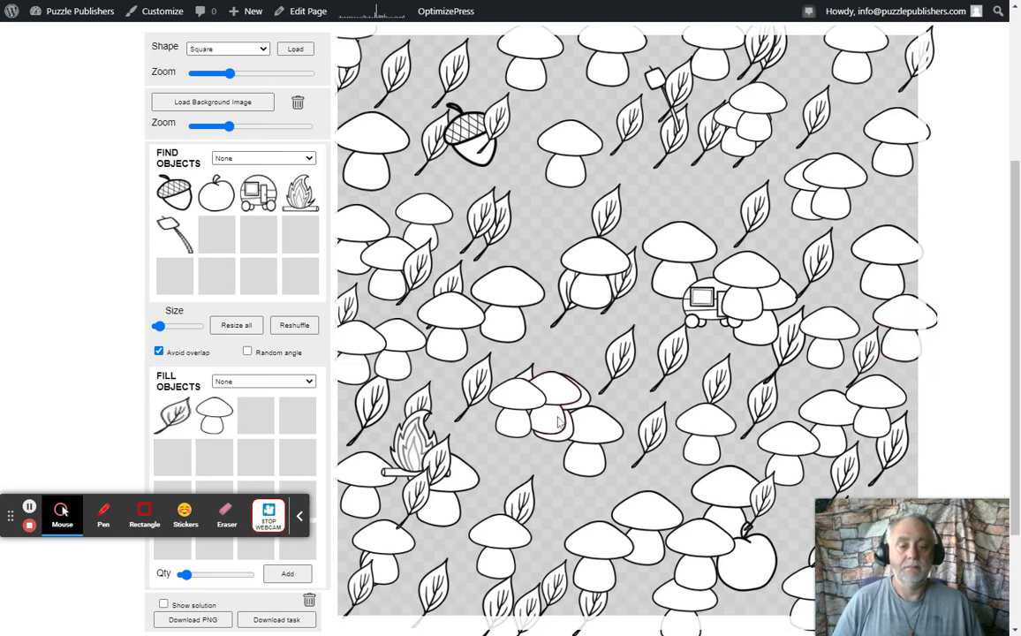
# Spread the clustered mushrooms below the canvas center and in the upper right into gaps, and add a mushroom below and right of the acorn
pyautogui.moveTo(569, 396); pyautogui.dragTo(582, 336)
pyautogui.moveTo(558, 430); pyautogui.dragTo(545, 469)
pyautogui.moveTo(520, 423); pyautogui.dragTo(491, 453)
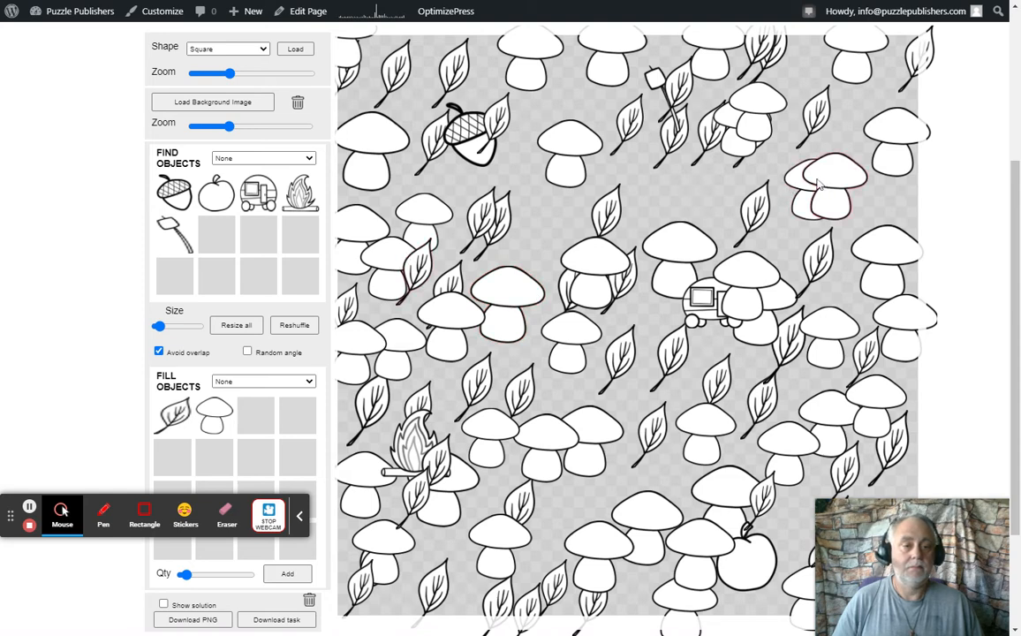
pyautogui.moveTo(820, 185); pyautogui.dragTo(702, 190)
pyautogui.moveTo(754, 118); pyautogui.dragTo(647, 191)
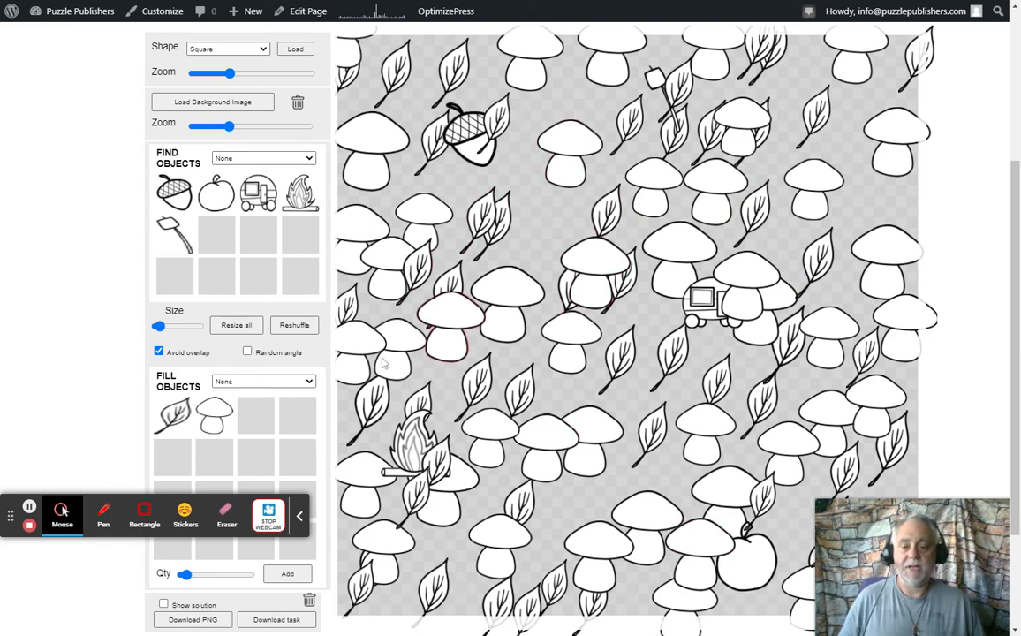
pyautogui.moveTo(214, 415); pyautogui.dragTo(522, 189)
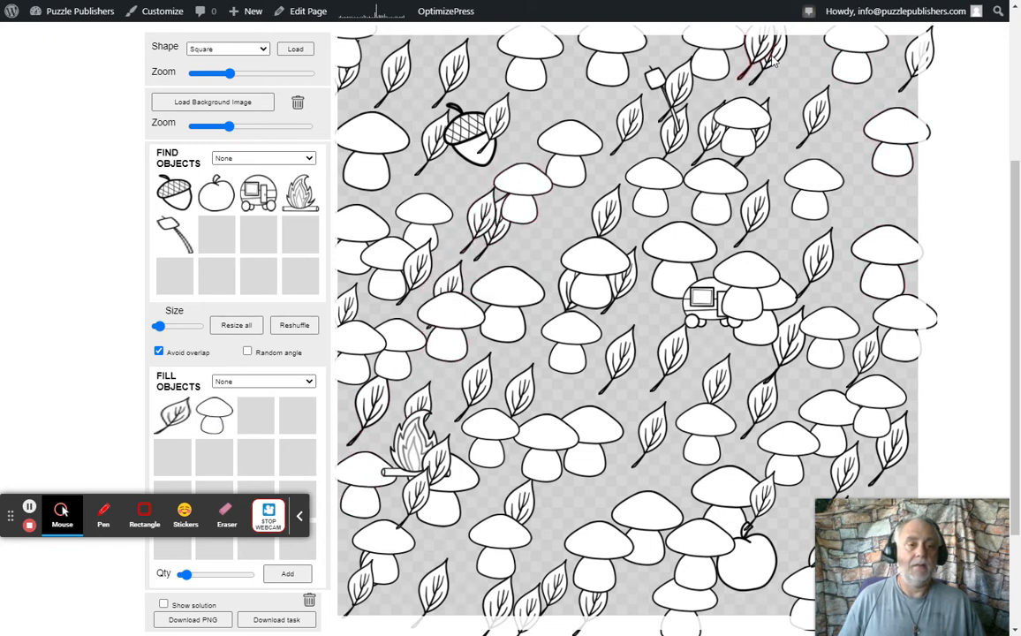
# Separate the overlapping leaves and mushrooms in the canvas's upper-right area so they fill the empty gaps
pyautogui.moveTo(770, 58); pyautogui.dragTo(803, 82)
pyautogui.moveTo(895, 157); pyautogui.dragTo(877, 205)
pyautogui.moveTo(826, 115); pyautogui.dragTo(861, 119)
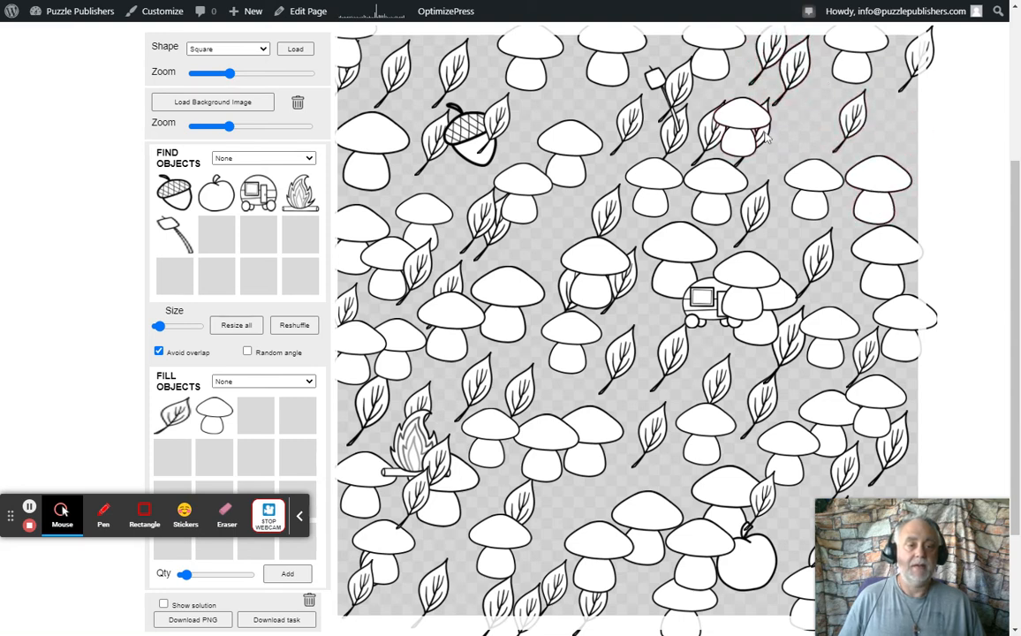
pyautogui.moveTo(767, 137); pyautogui.dragTo(848, 137)
pyautogui.click(758, 130)
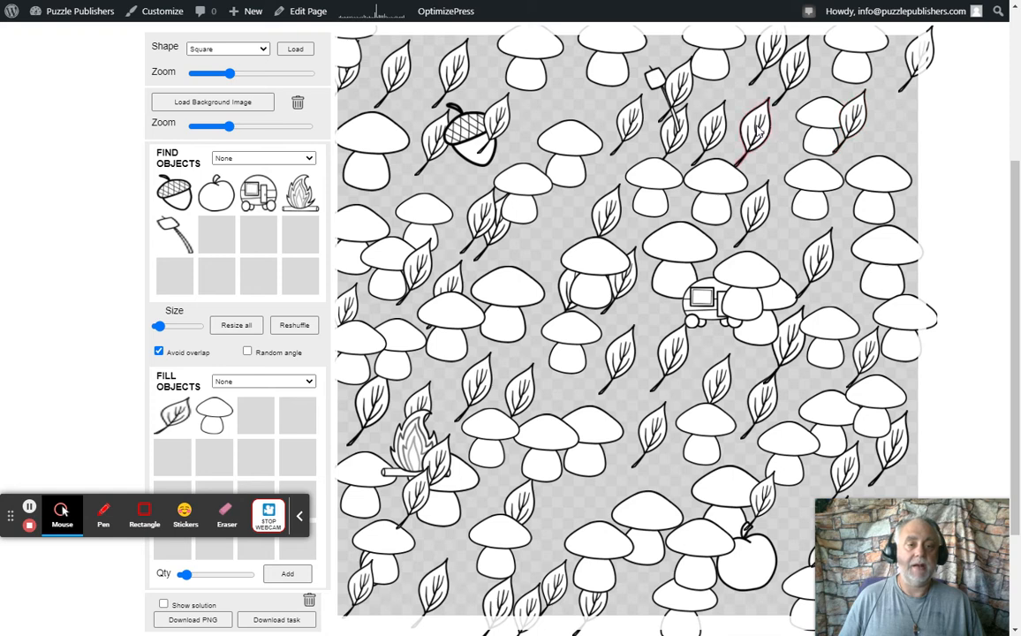
pyautogui.moveTo(758, 131); pyautogui.dragTo(772, 129)
pyautogui.moveTo(713, 131); pyautogui.dragTo(733, 118)
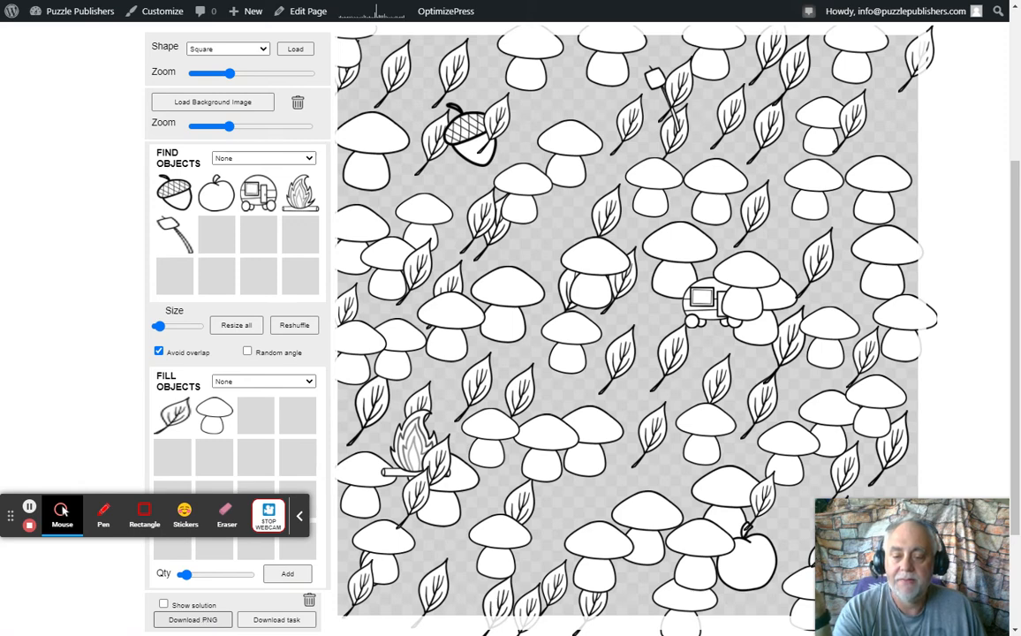
# Download the finished puzzle as a PNG and download its task image
pyautogui.click(201, 621)
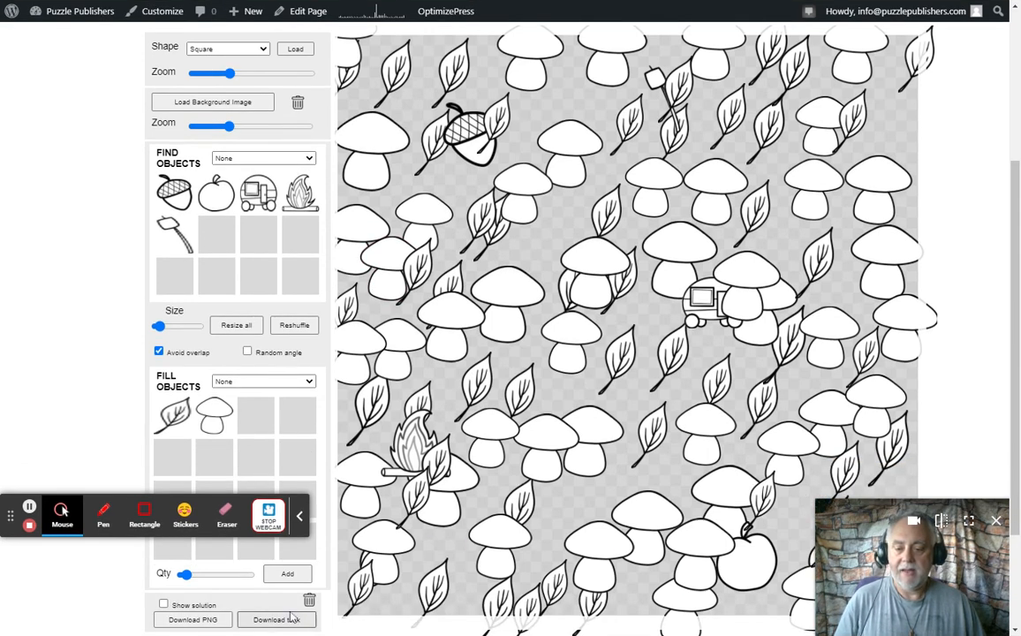
pyautogui.click(261, 622)
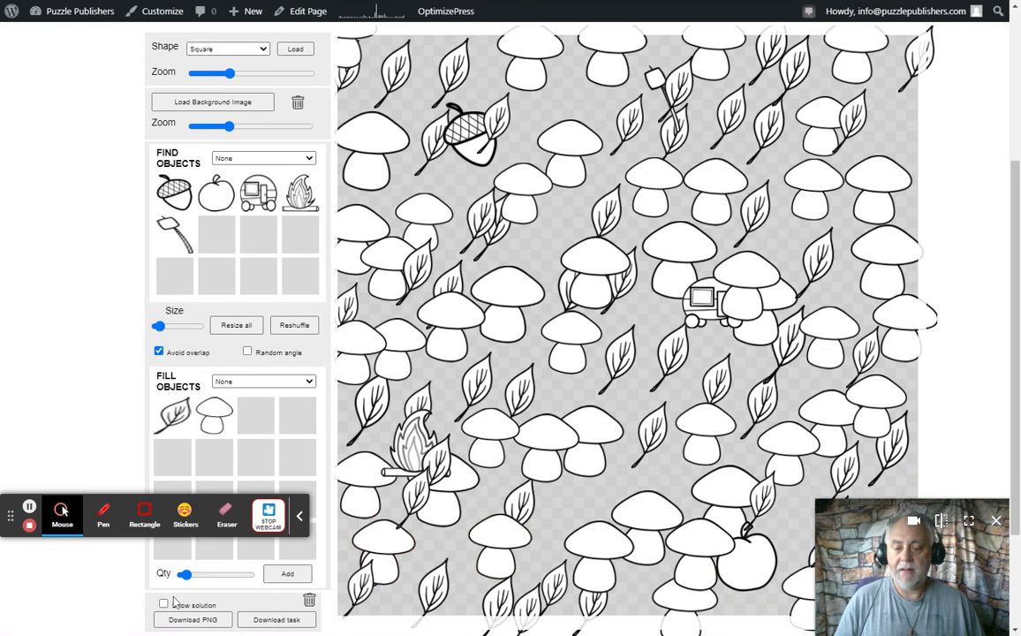
# Show the solution outlines around the find objects, download the solution as a PNG and hide the outlines again
pyautogui.click(163, 605)
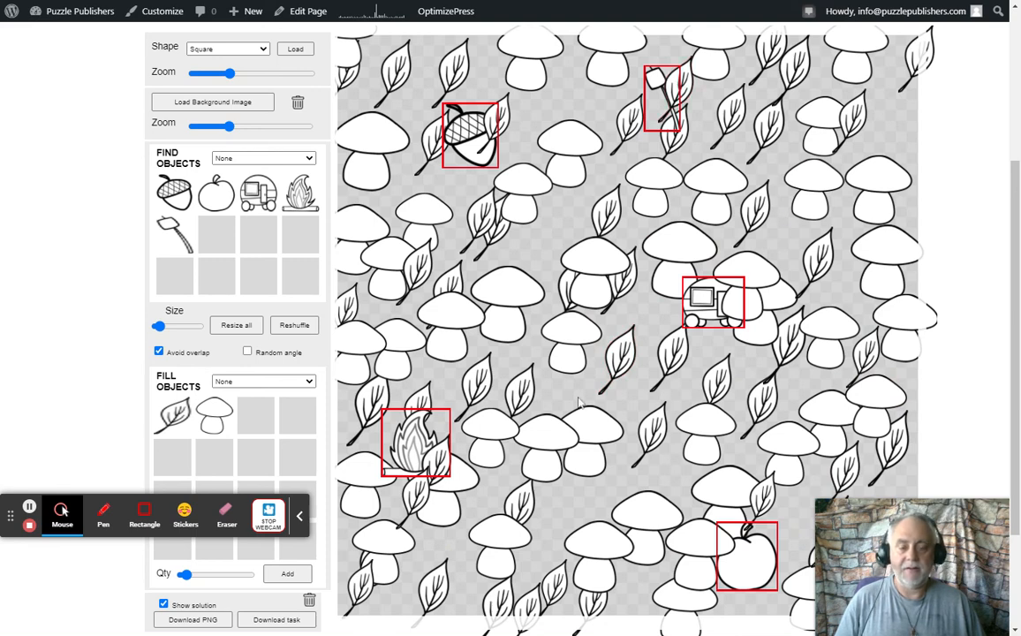
pyautogui.click(194, 625)
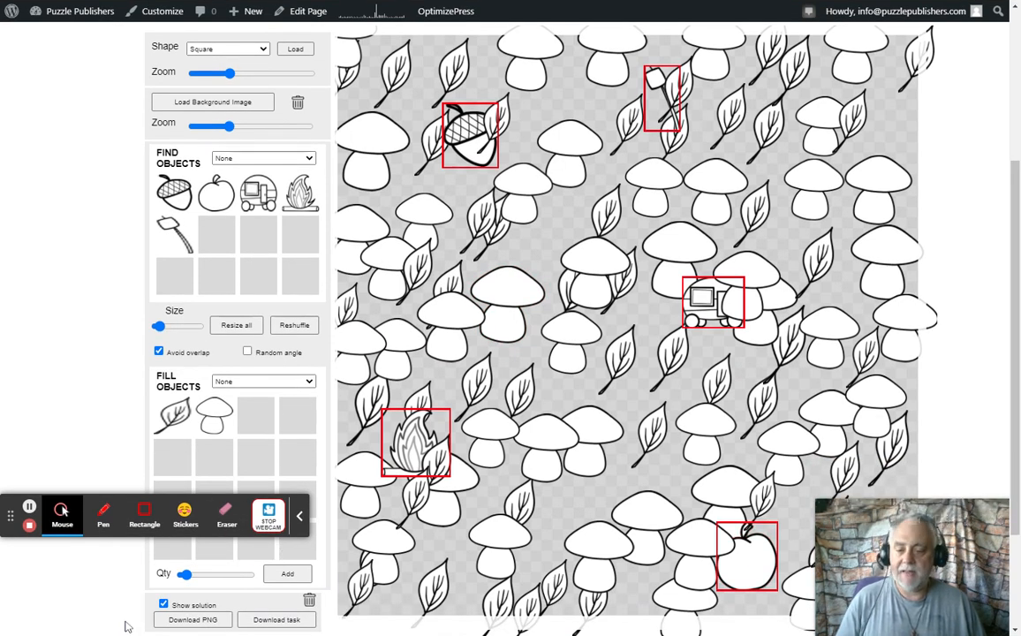
pyautogui.click(164, 604)
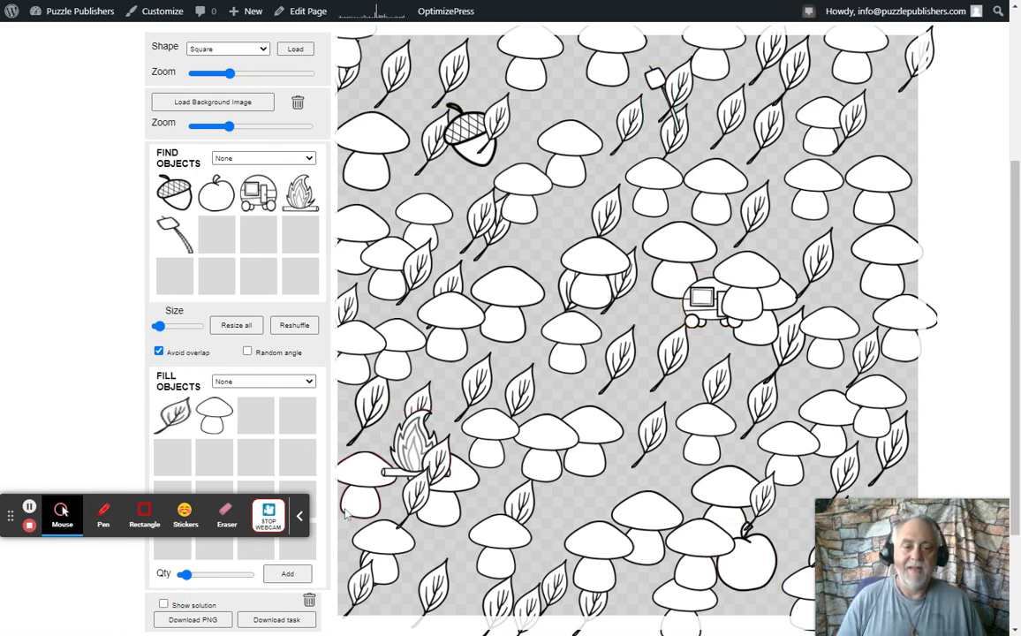